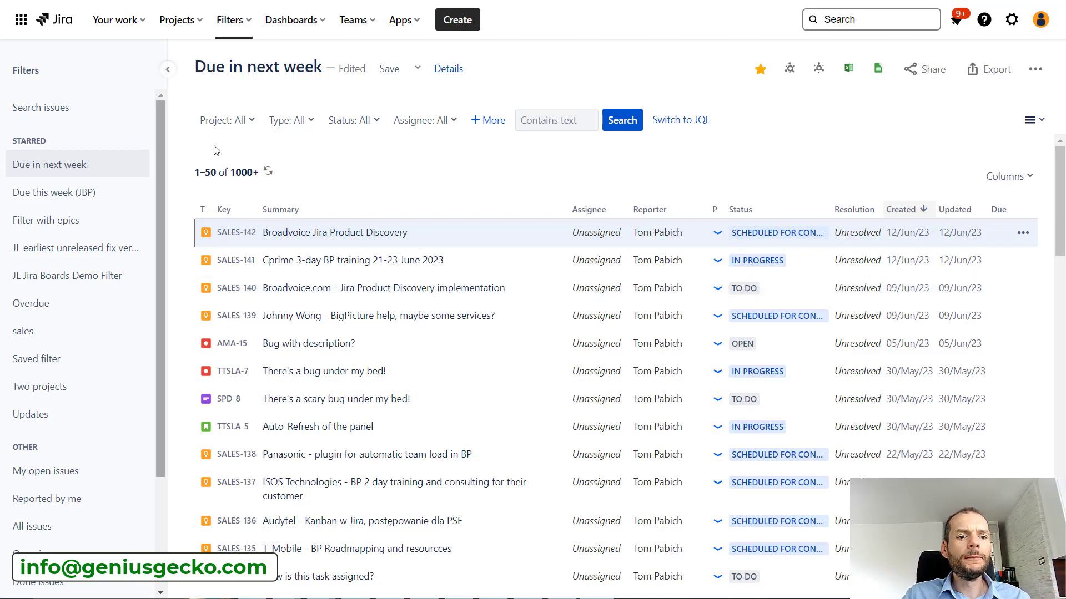
click(441, 122)
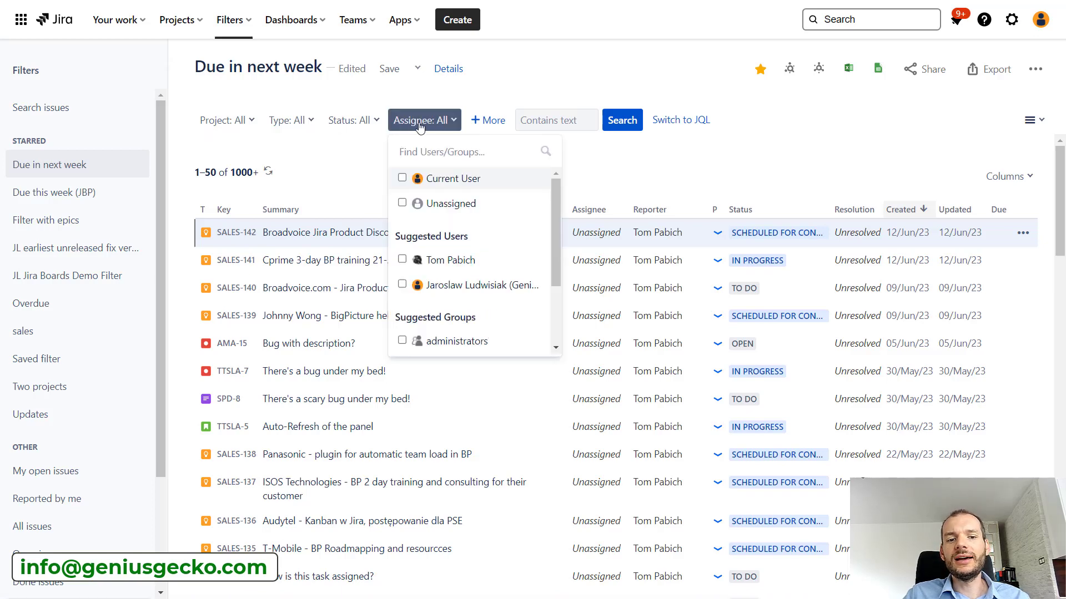
click(444, 286)
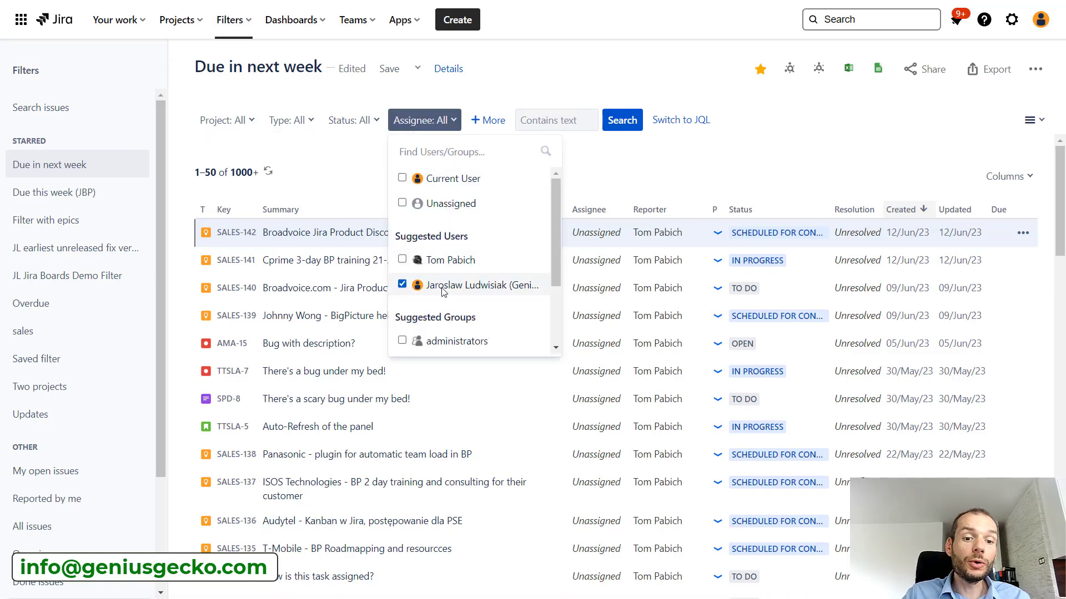
click(542, 72)
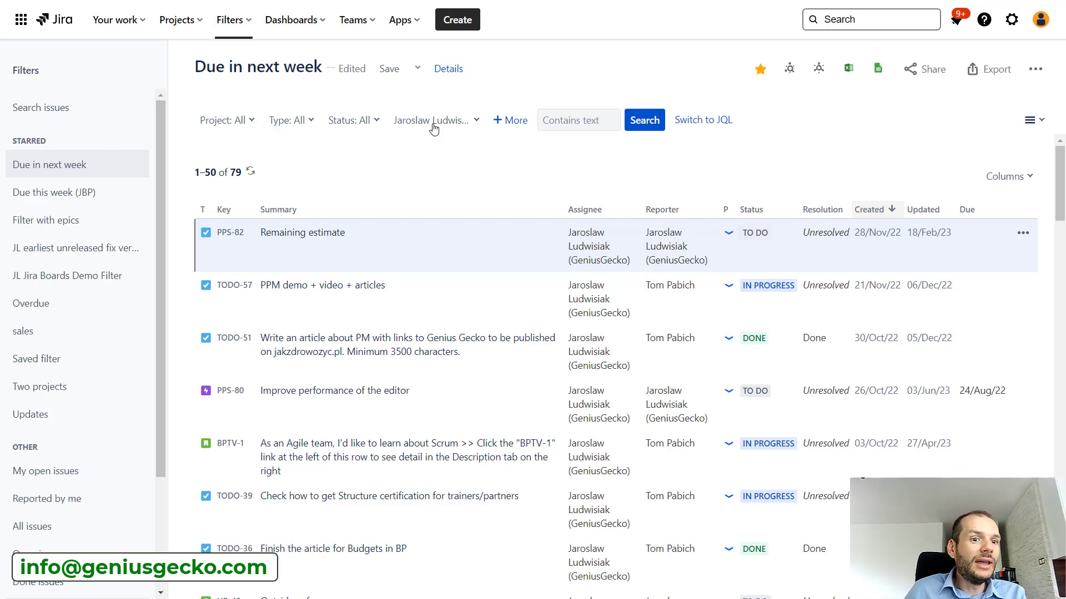
click(433, 129)
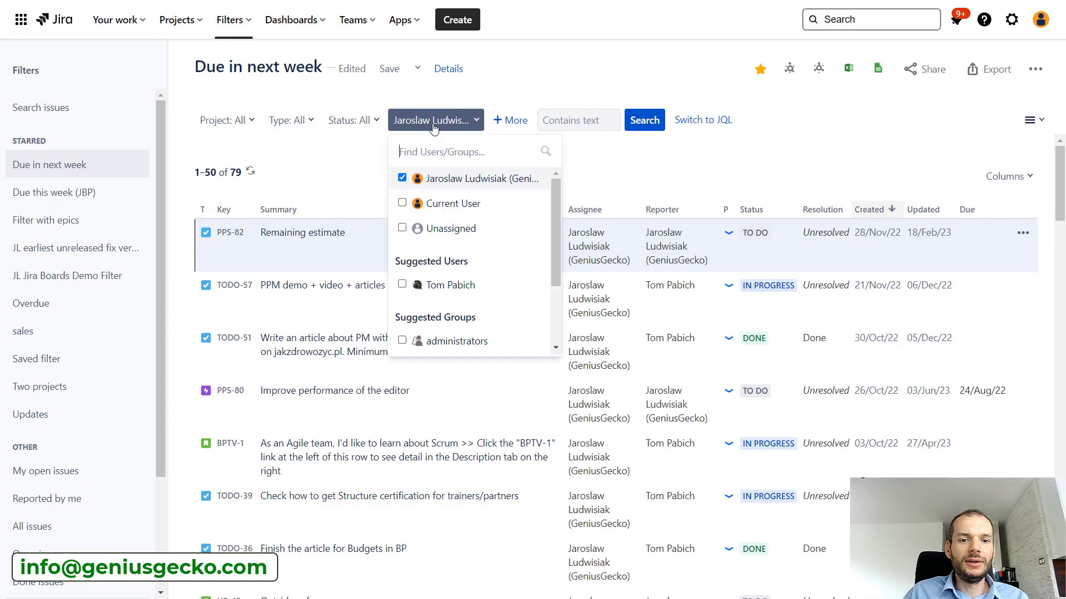
click(402, 179)
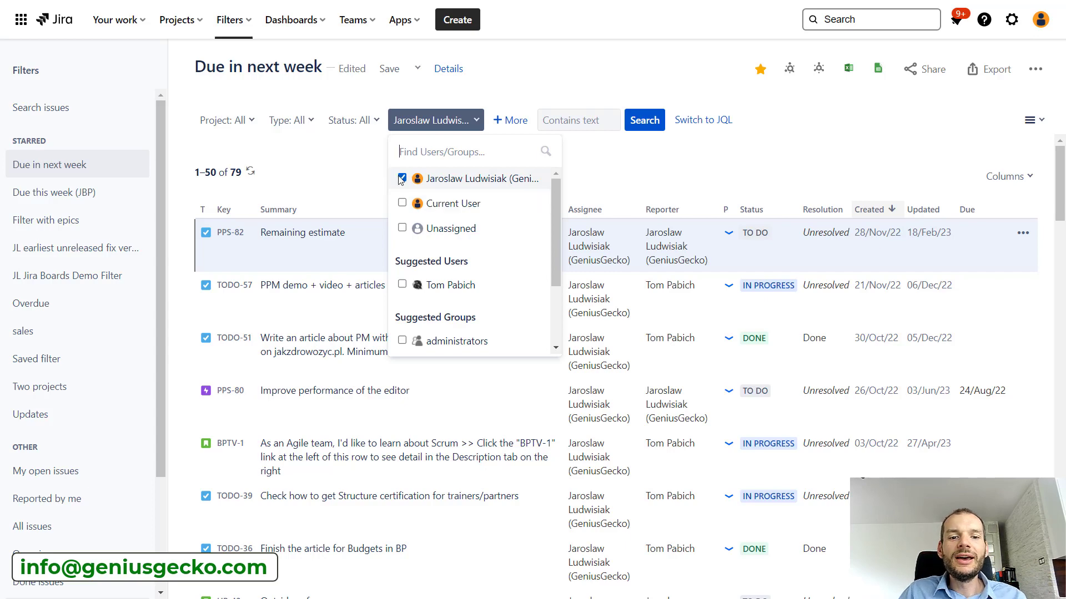
click(510, 92)
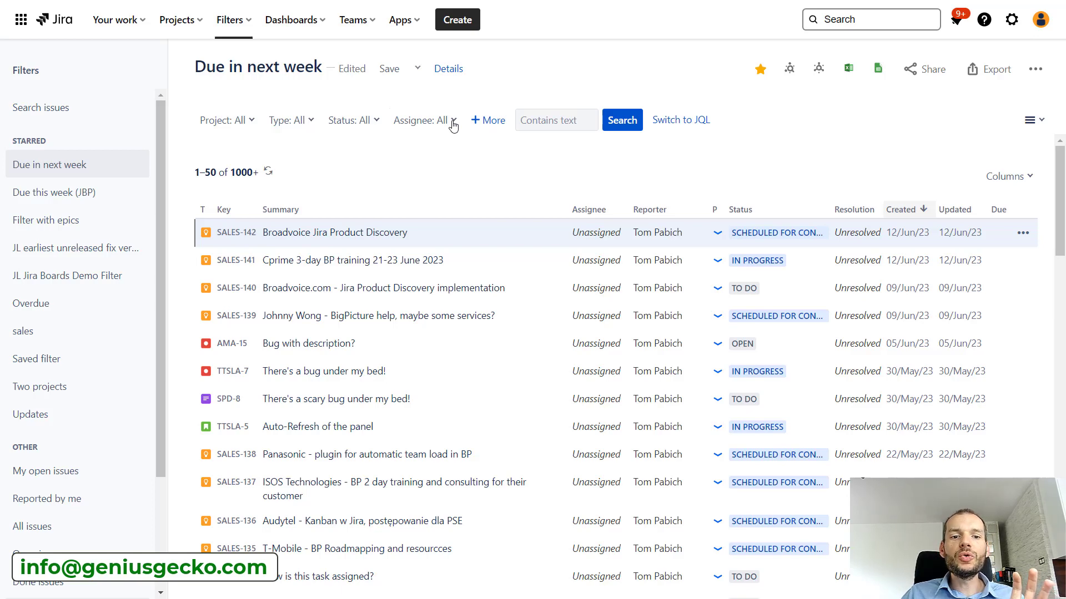
- Restrict the filter's assignee to Current User, narrowing results to 79 issues
click(453, 124)
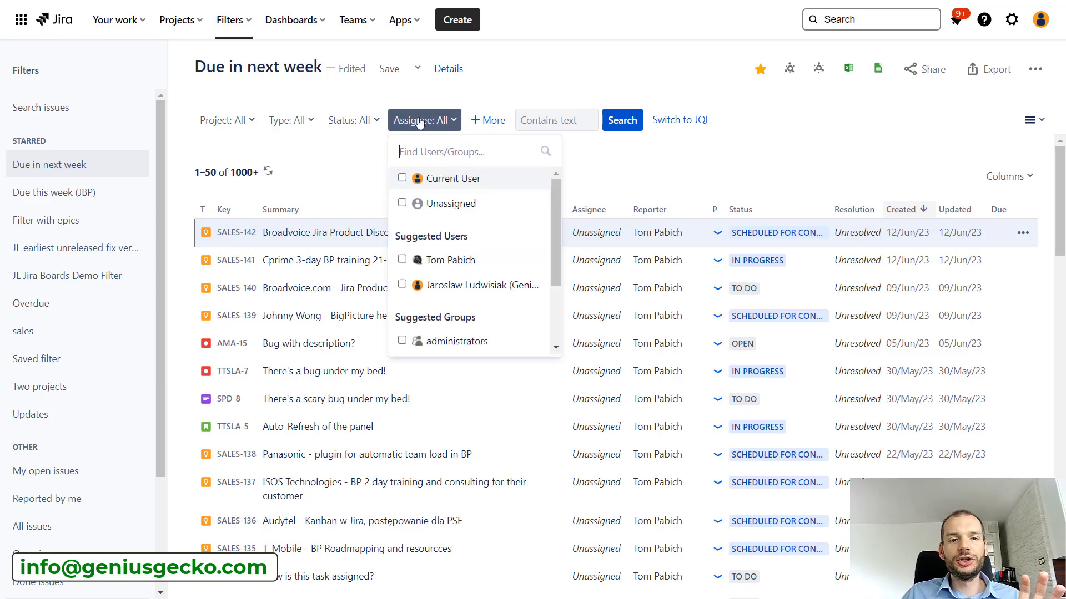
click(401, 179)
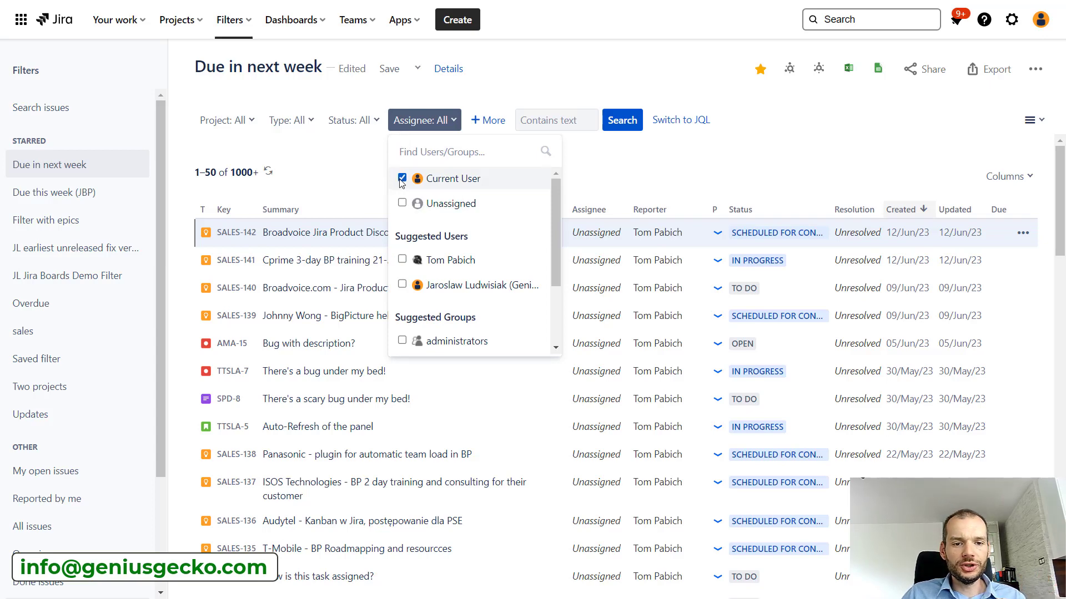
click(553, 64)
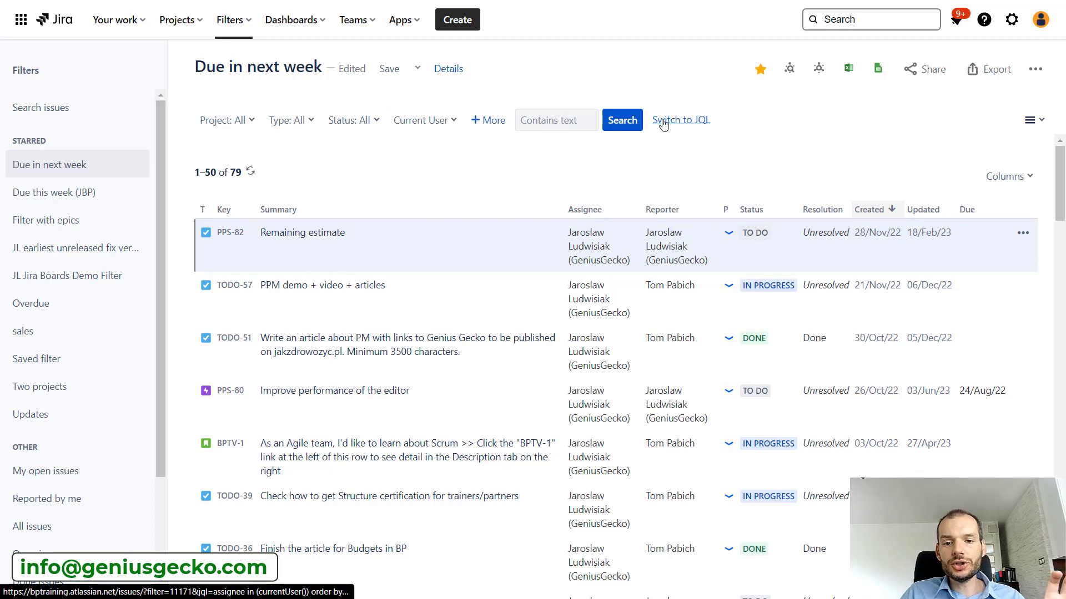
mouse_move(601, 245)
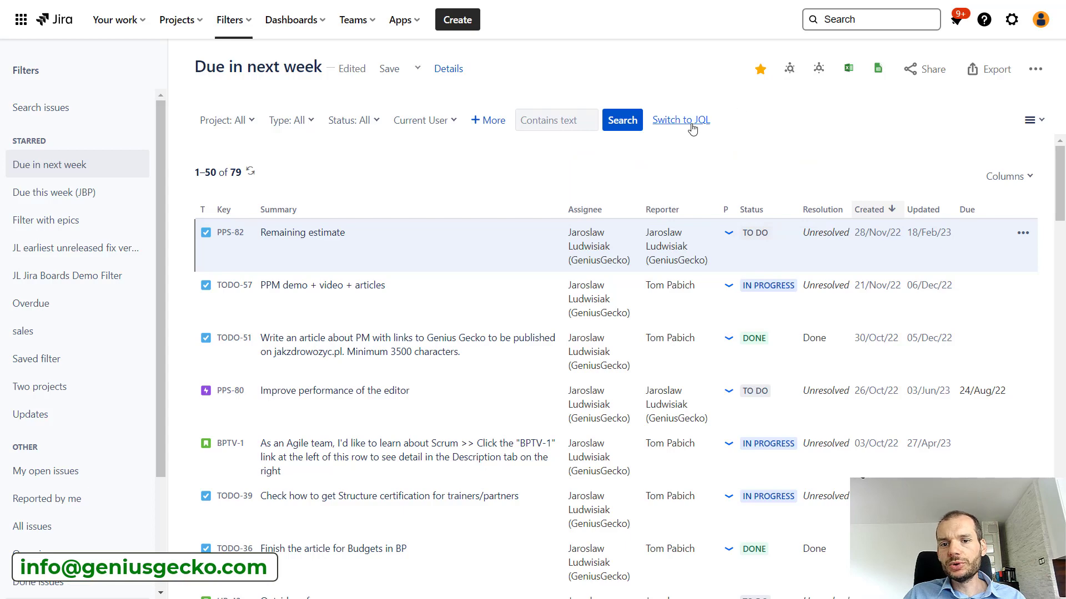
- Rewrite the JQL as assignee = currentUser() without 'order by created DESC' and rerun it
click(692, 122)
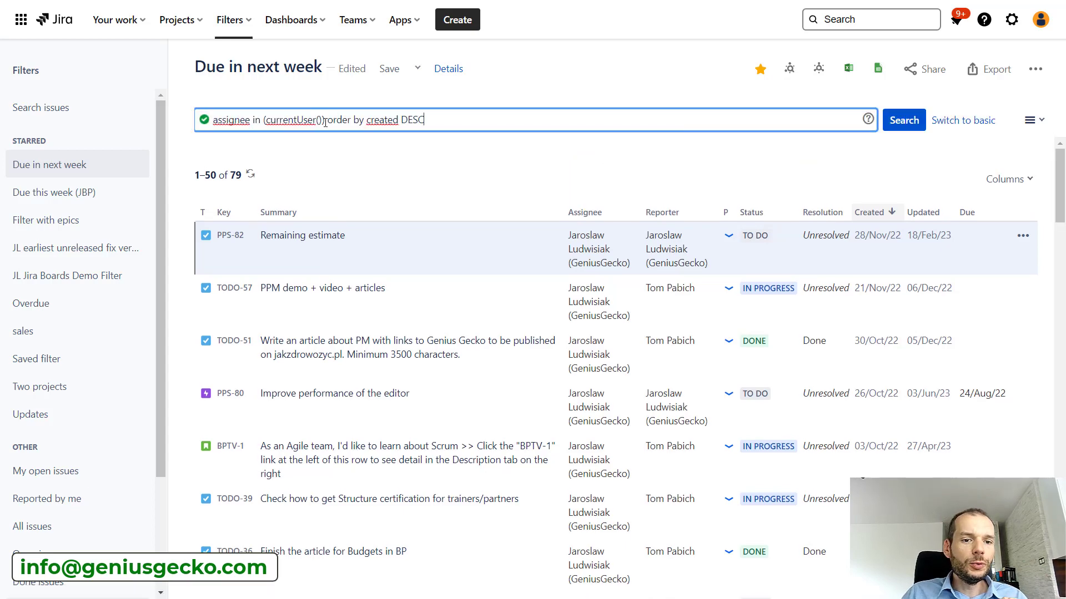
drag(322, 121, 266, 120)
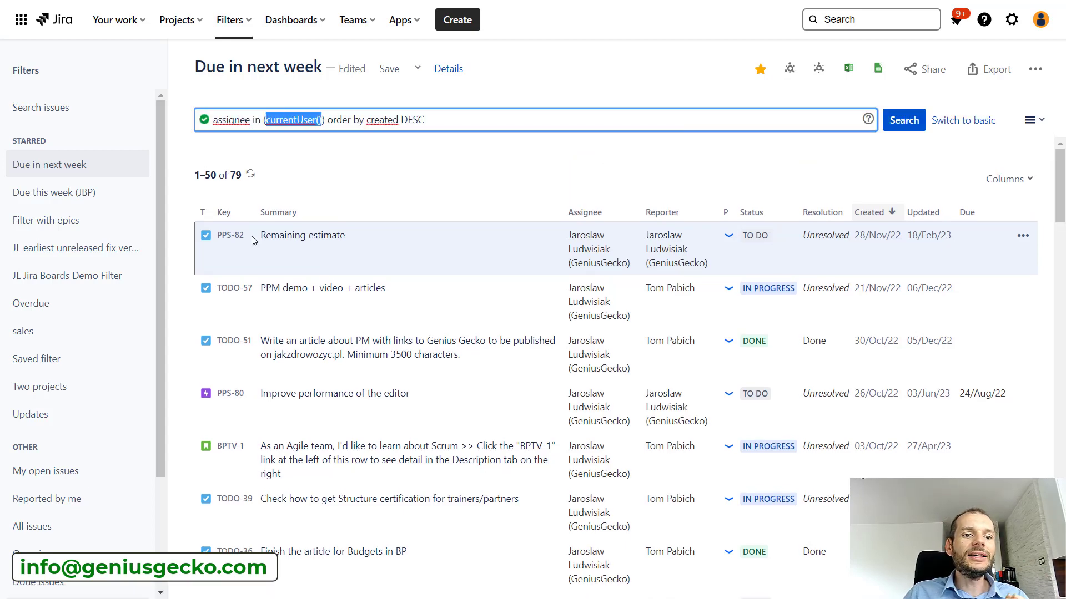
drag(424, 120, 254, 121)
key(BackSpace)
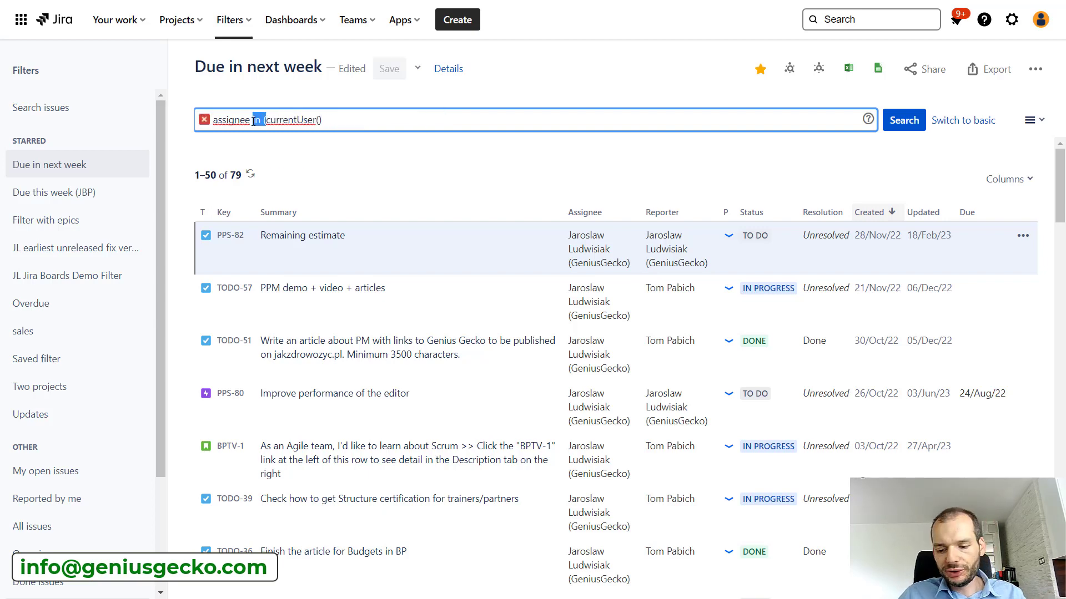
text(=)
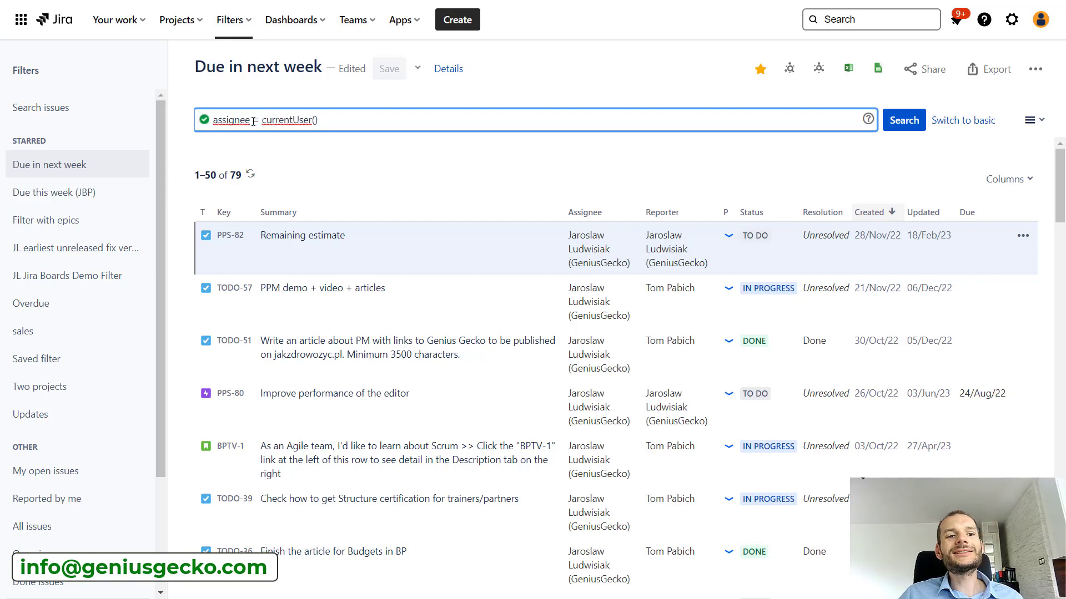
click(903, 120)
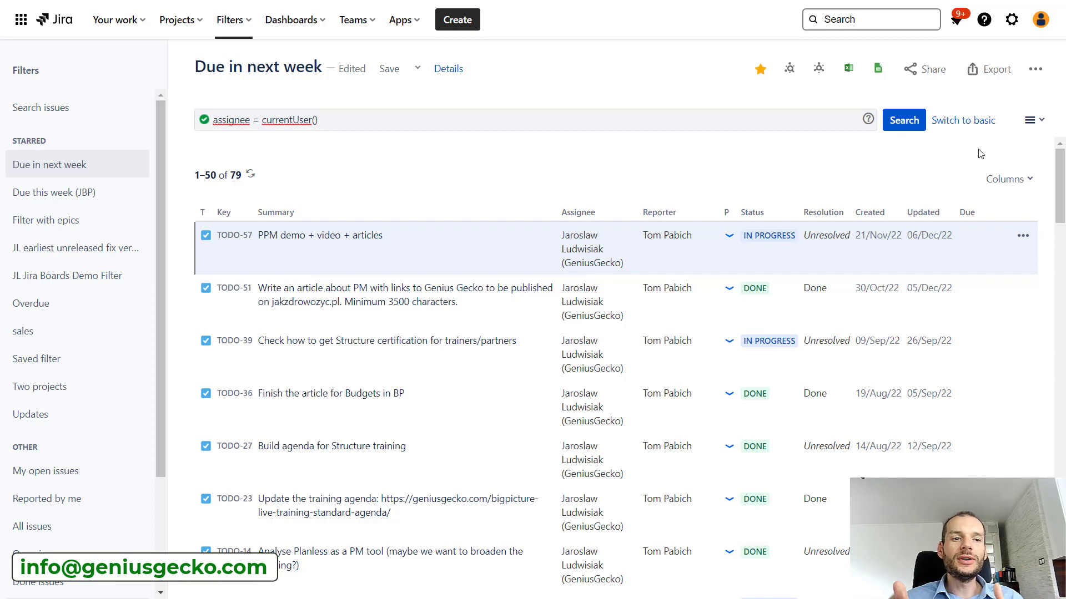
- Add a Due Date criterion to the basic filter and try its date-range condition
click(960, 121)
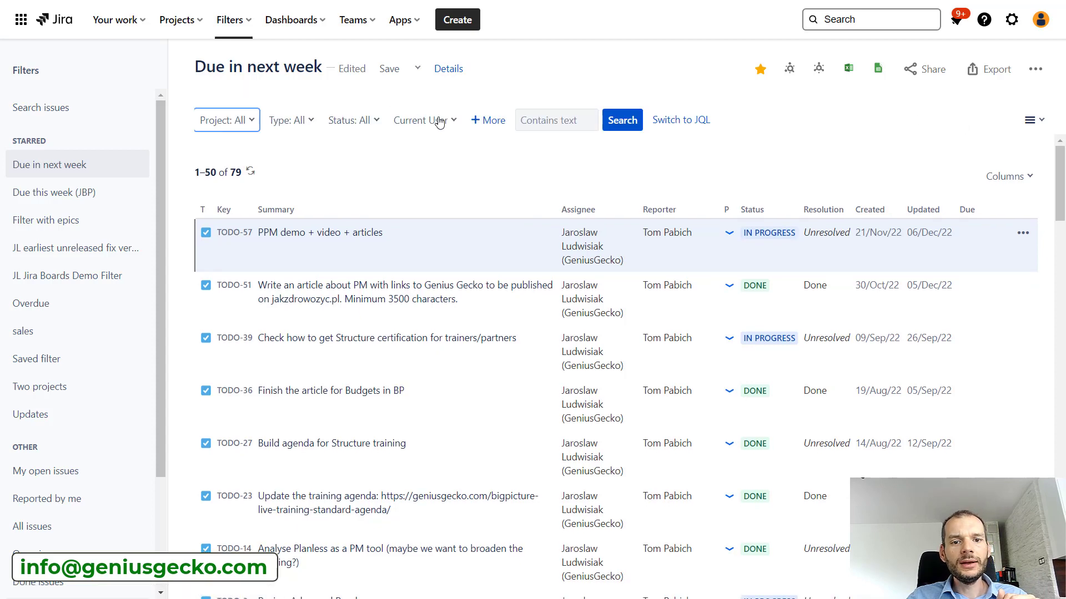
click(491, 121)
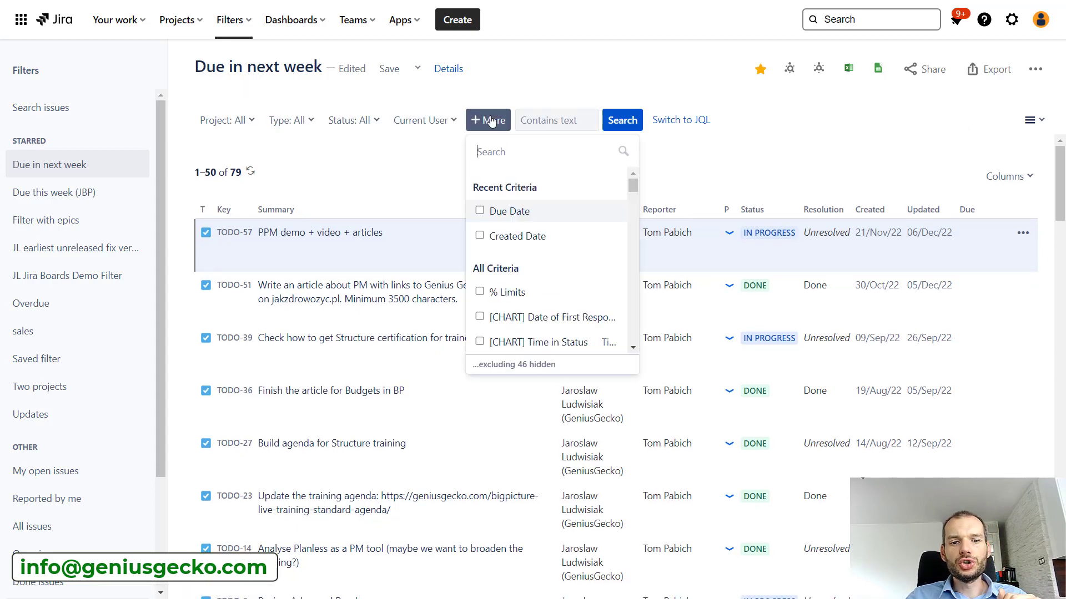
click(525, 211)
click(557, 90)
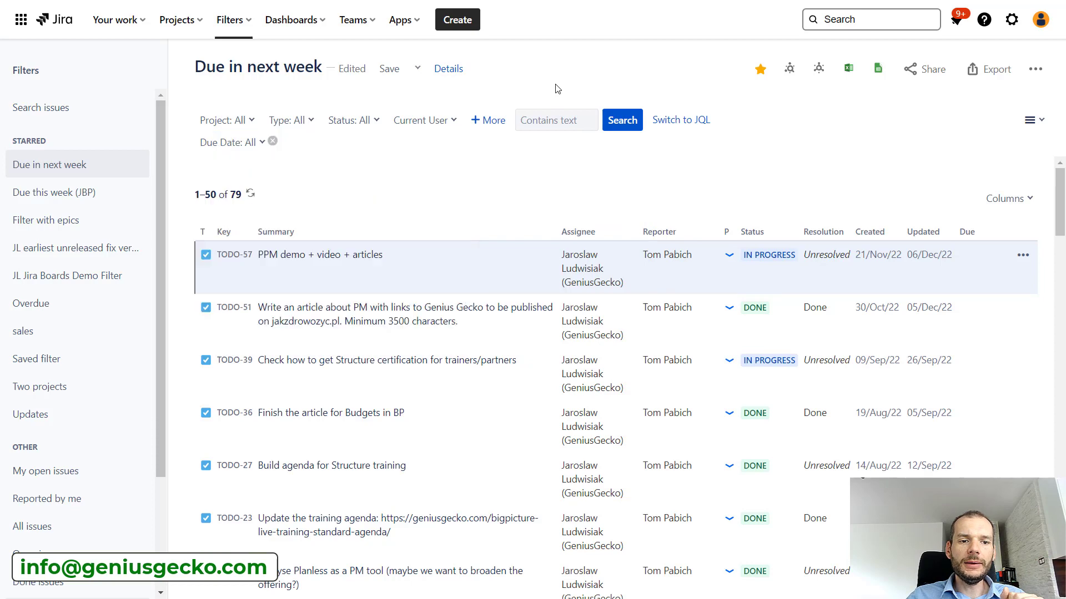
click(262, 144)
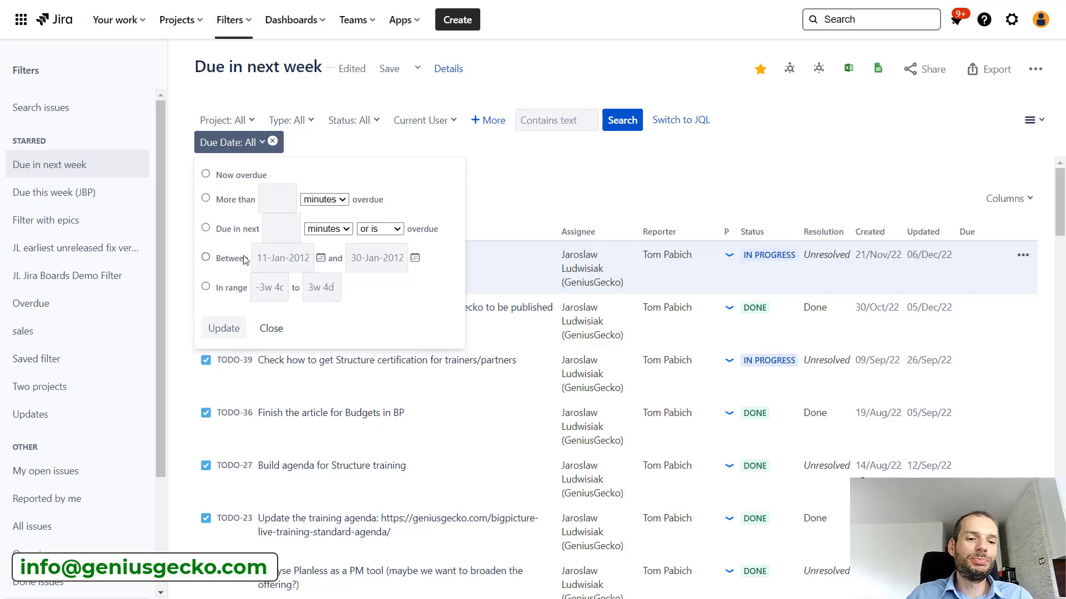
click(206, 257)
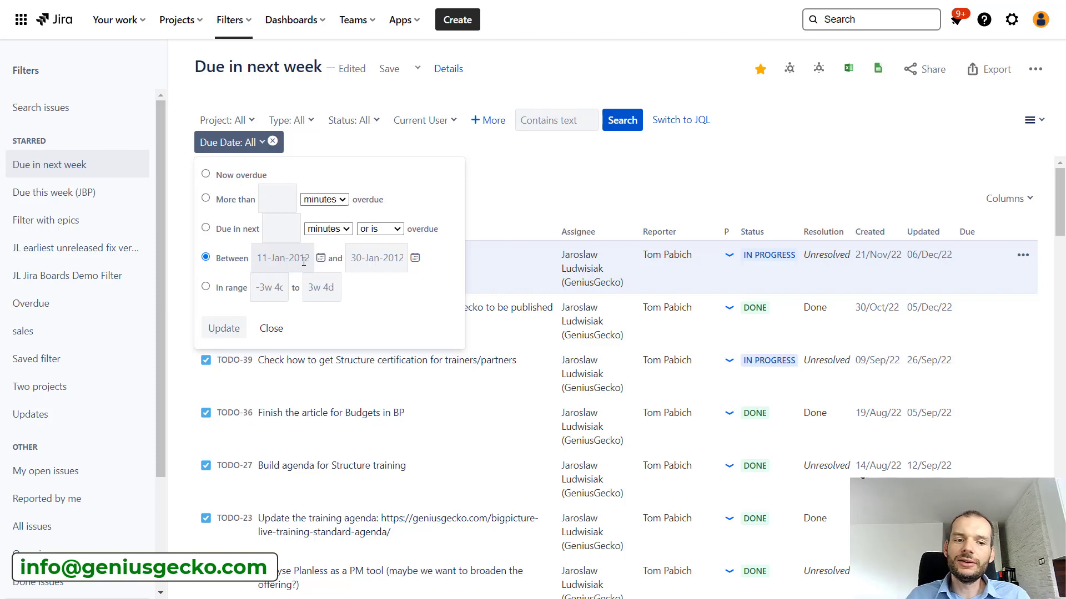
click(304, 262)
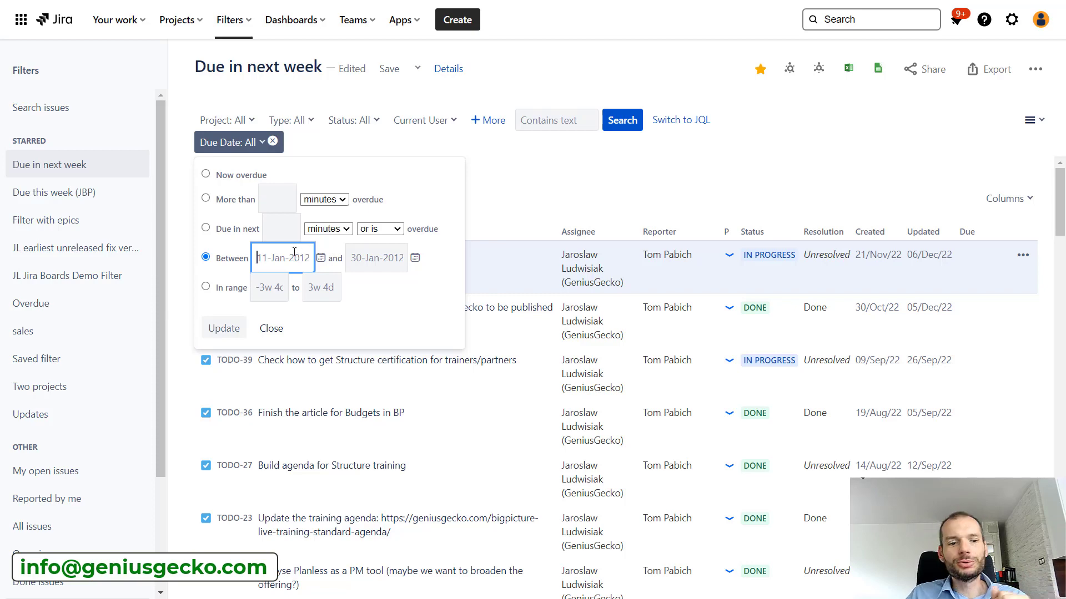
- Set the Due Date criterion to due in next 5 days, narrowing results to 7 issues
click(206, 226)
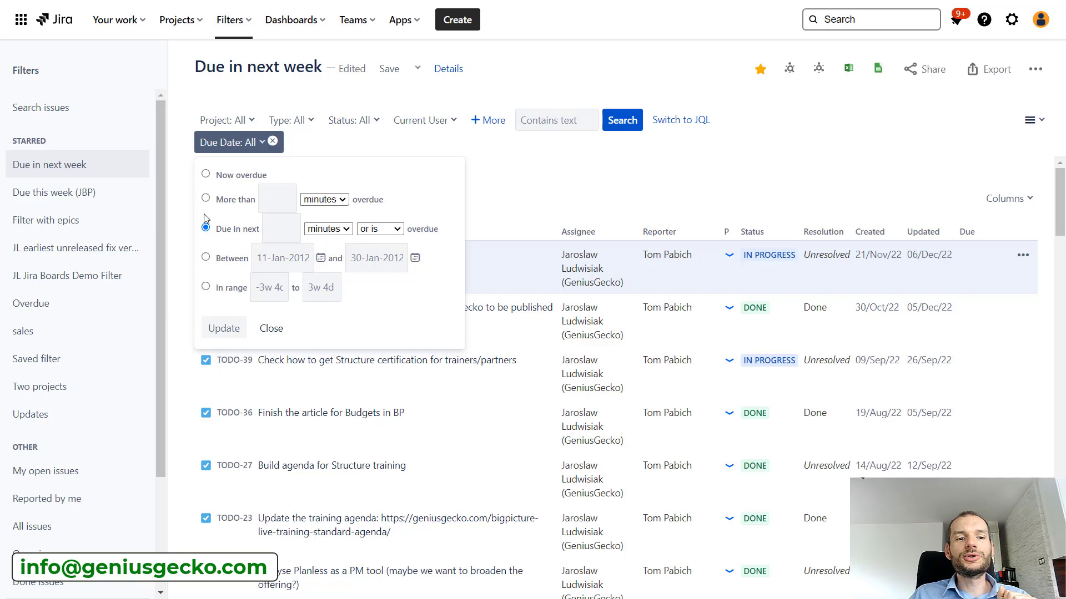
click(205, 198)
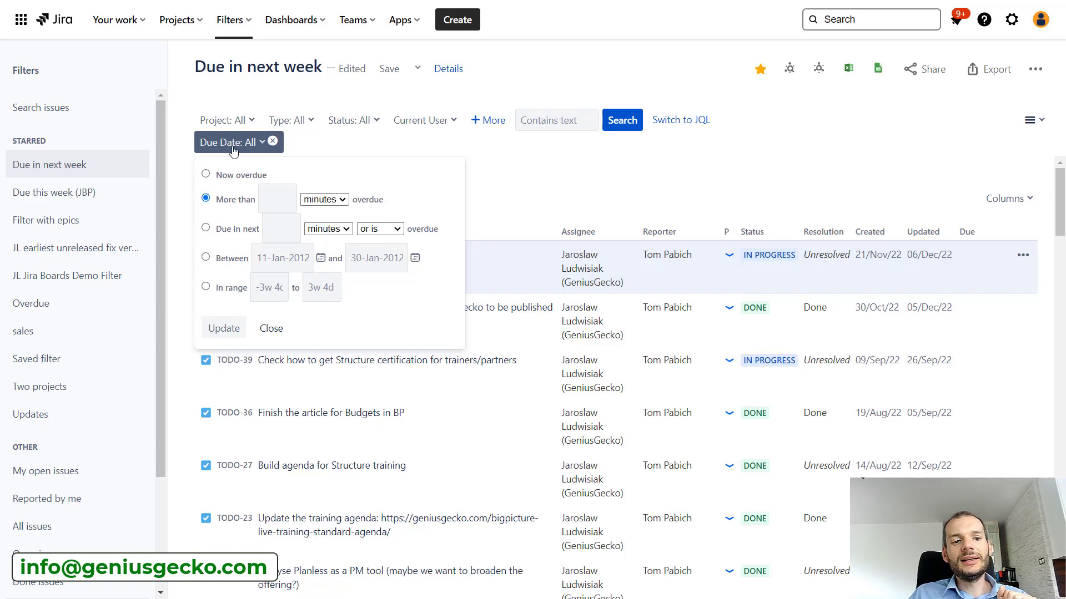
click(205, 228)
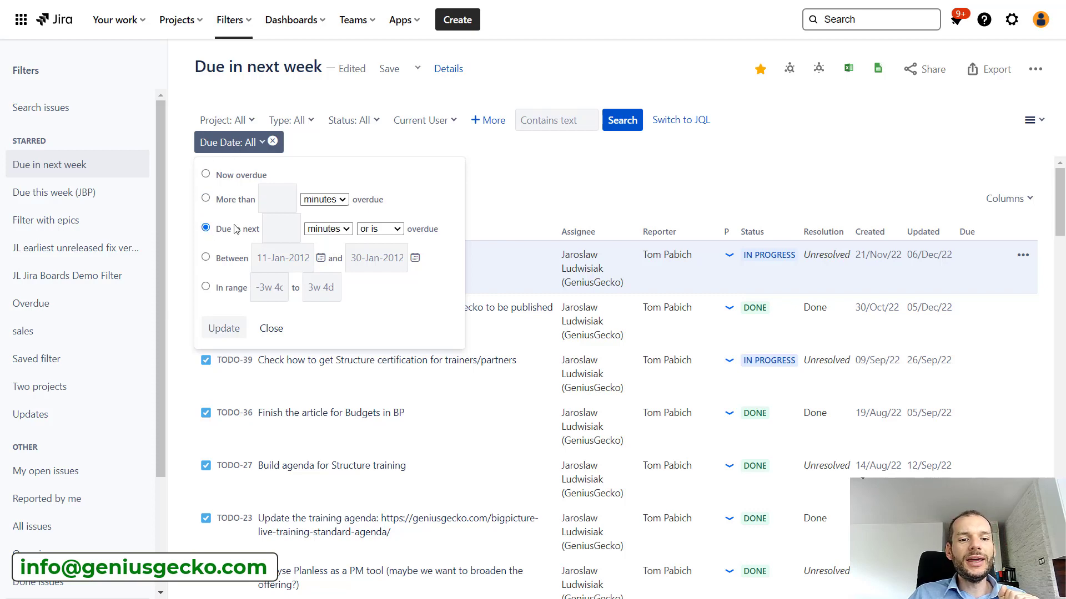
click(326, 229)
click(326, 271)
click(288, 235)
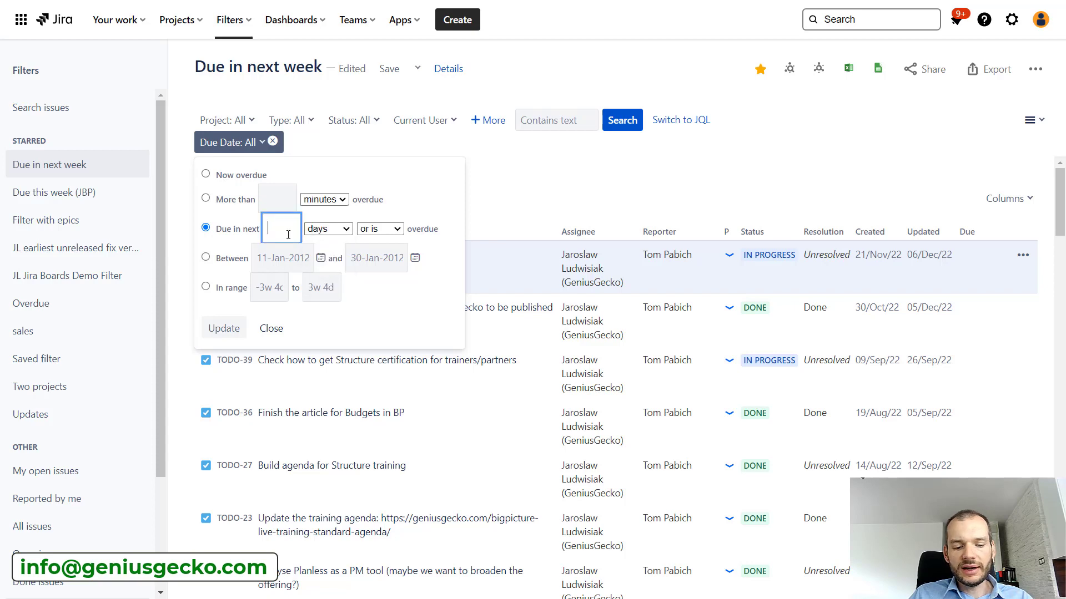
text(5)
click(229, 329)
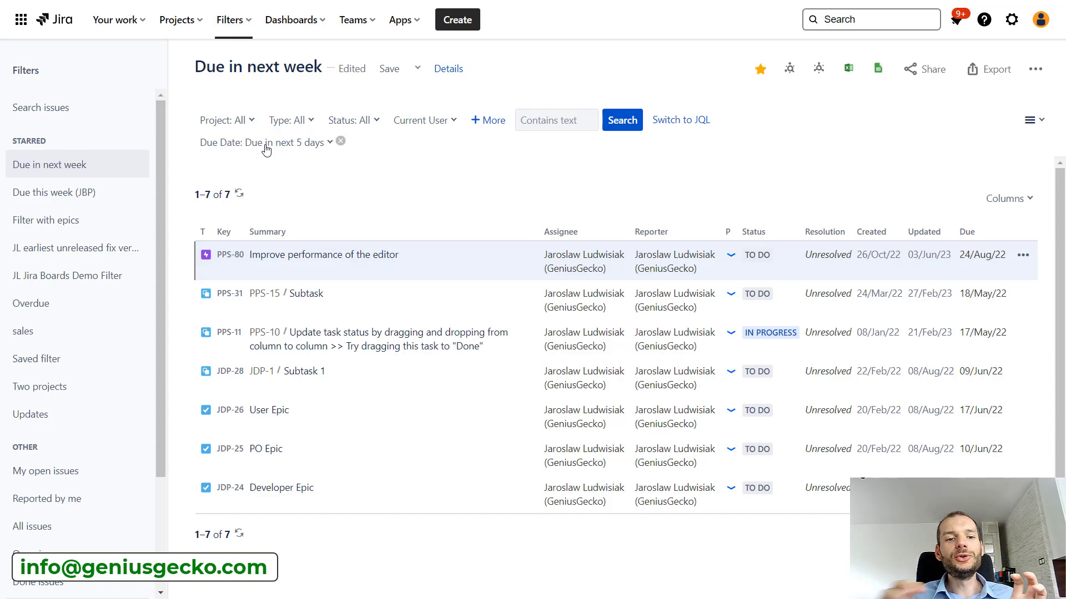
click(267, 145)
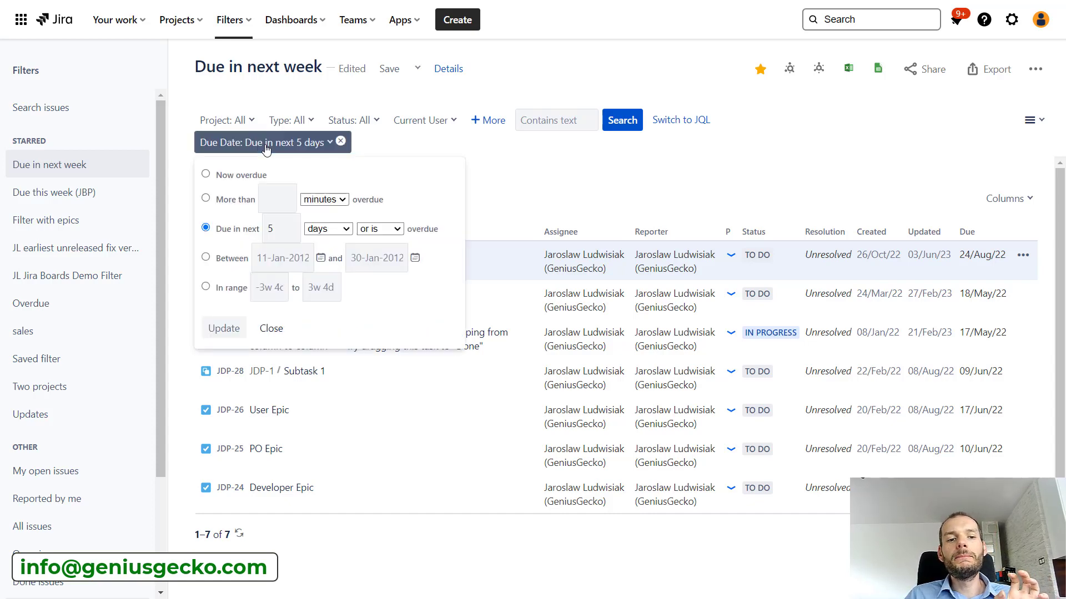
click(595, 200)
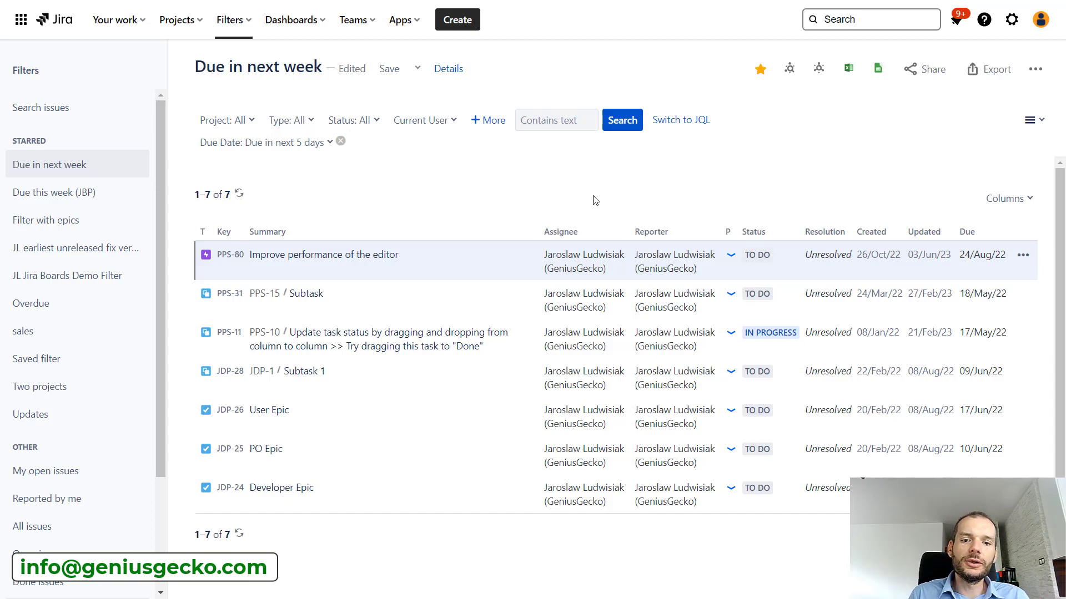
- Show the filter as JQL 'assignee in (currentUser()) AND due <= 5d' and select the whole query
click(687, 126)
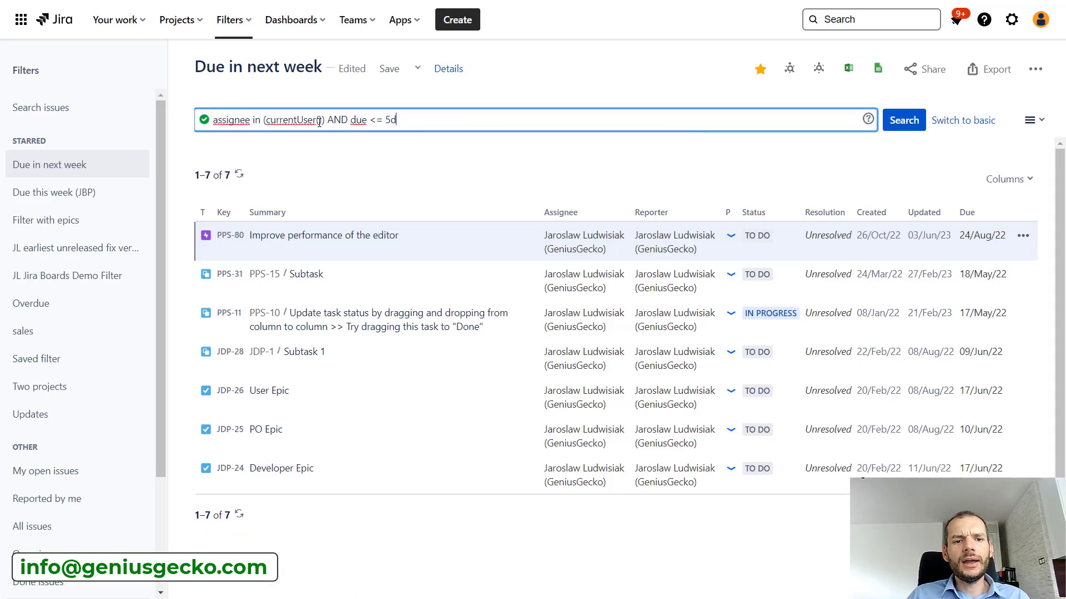
drag(408, 123, 351, 120)
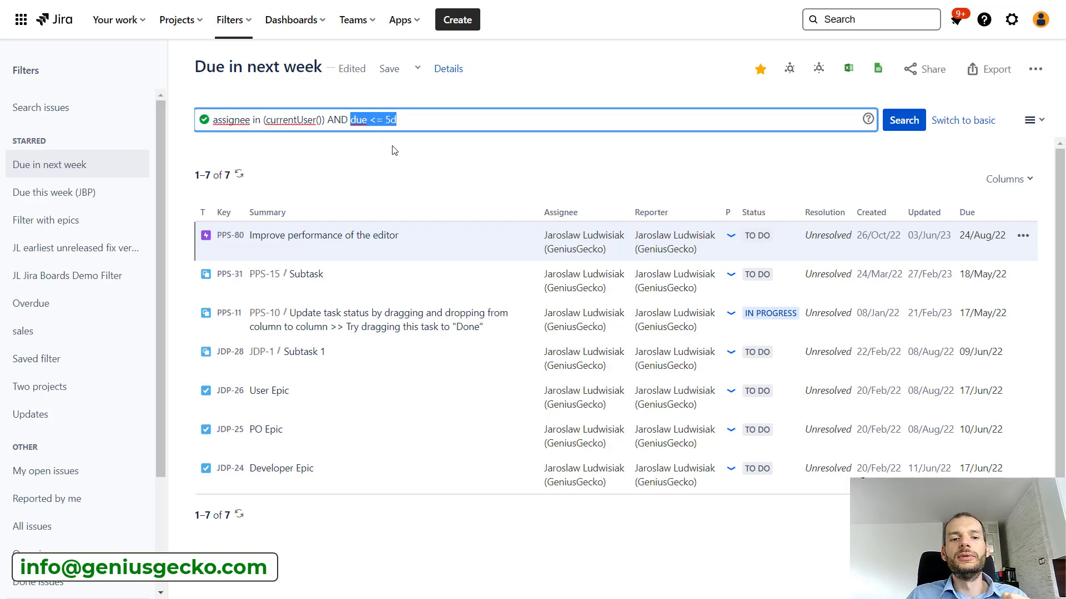
click(492, 142)
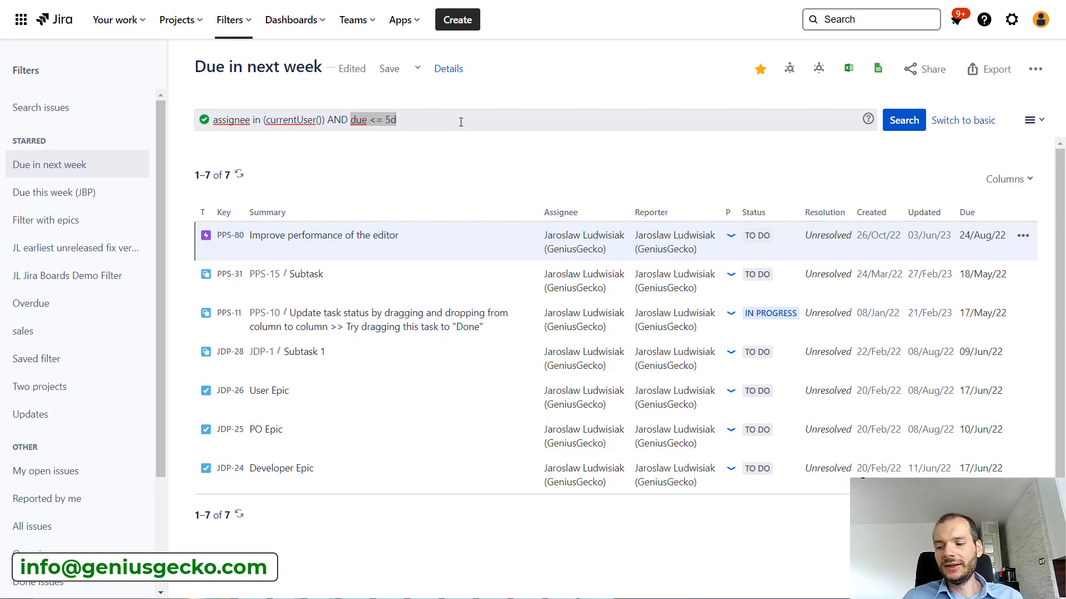
click(461, 122)
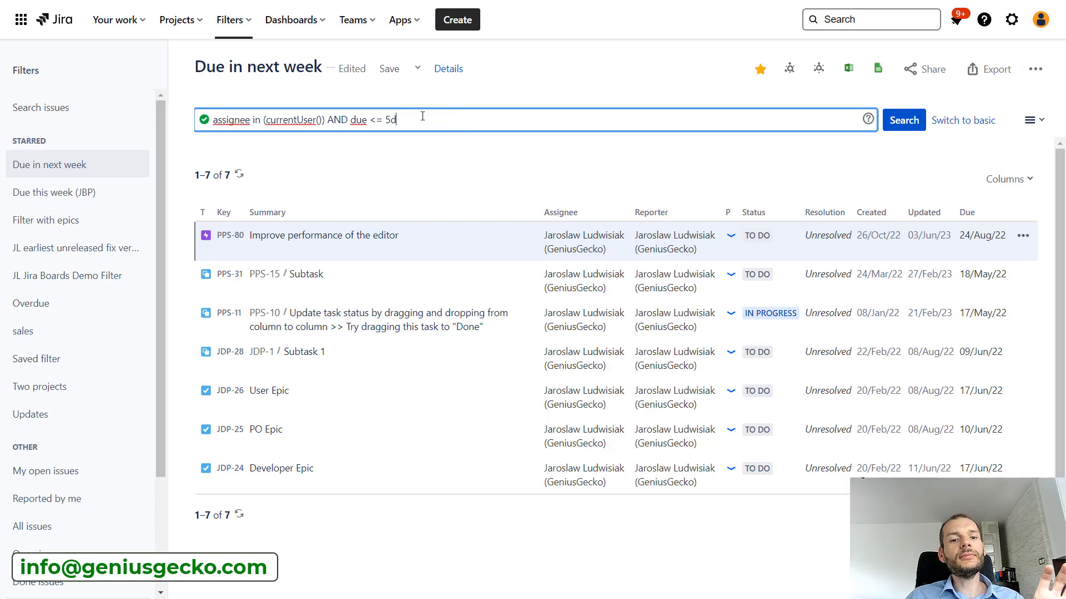
drag(423, 116, 214, 118)
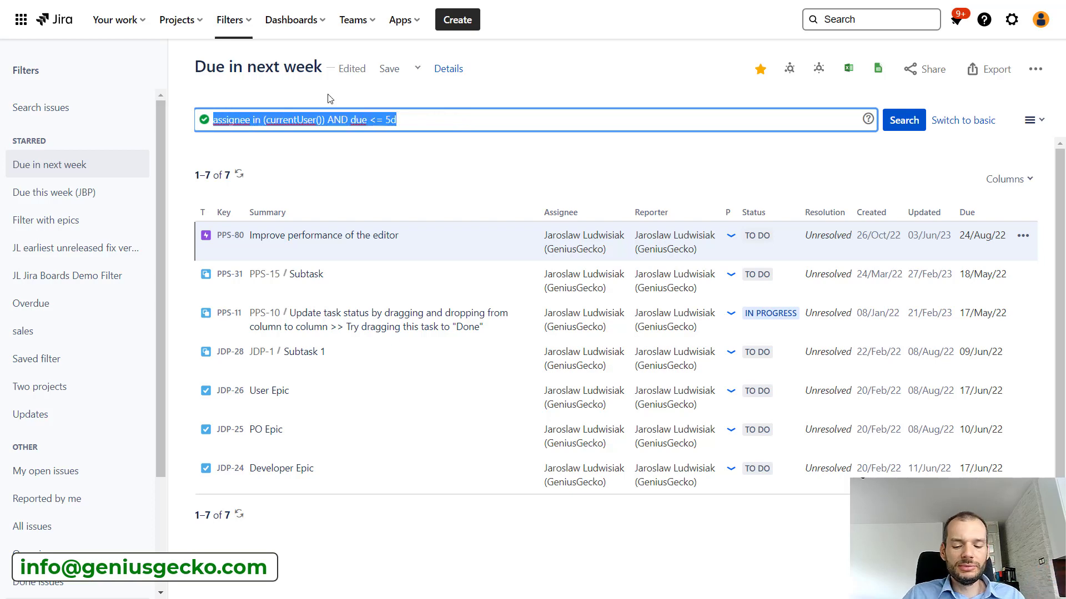
- Replace the selected query with the unfinished text 'issue in'
text(i)
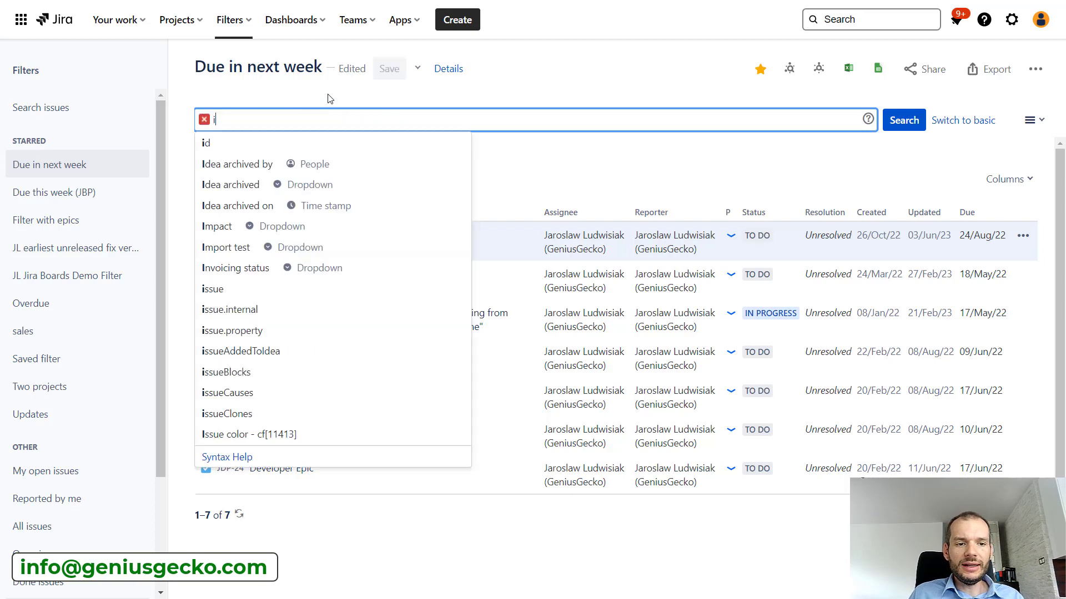
text(ssue in)
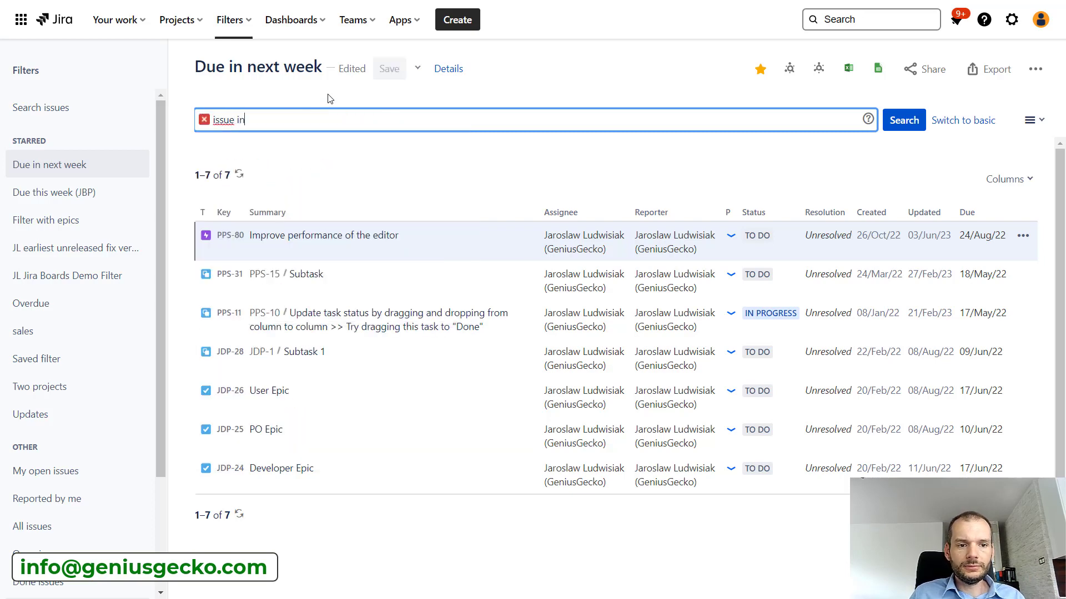
click(128, 155)
click(266, 123)
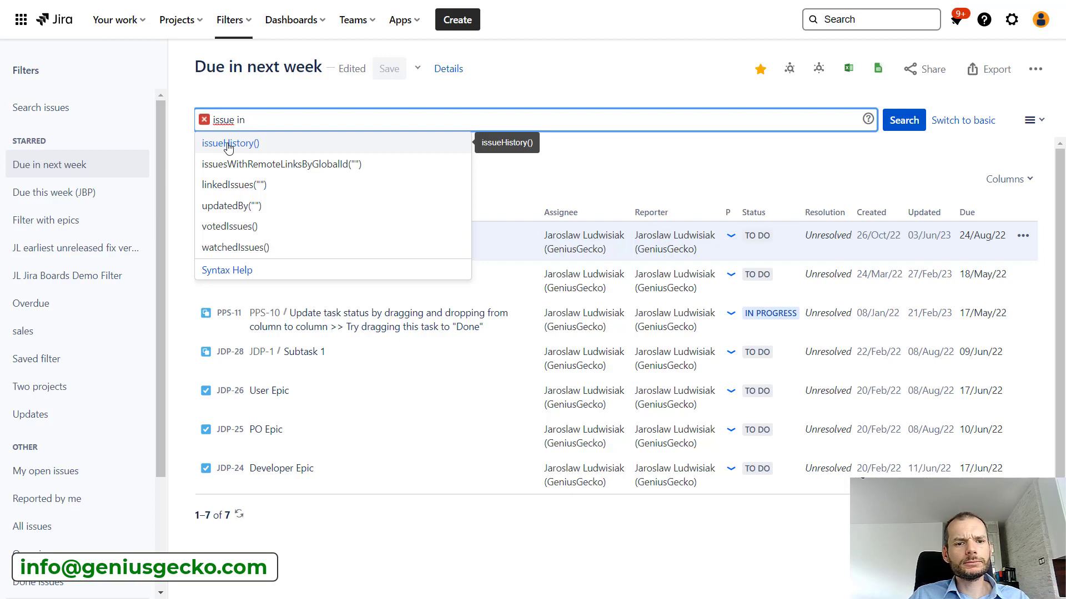
- Run issue in linkedIssues("JDP-26"), returning the single issue PPS-26 User Epic
click(239, 188)
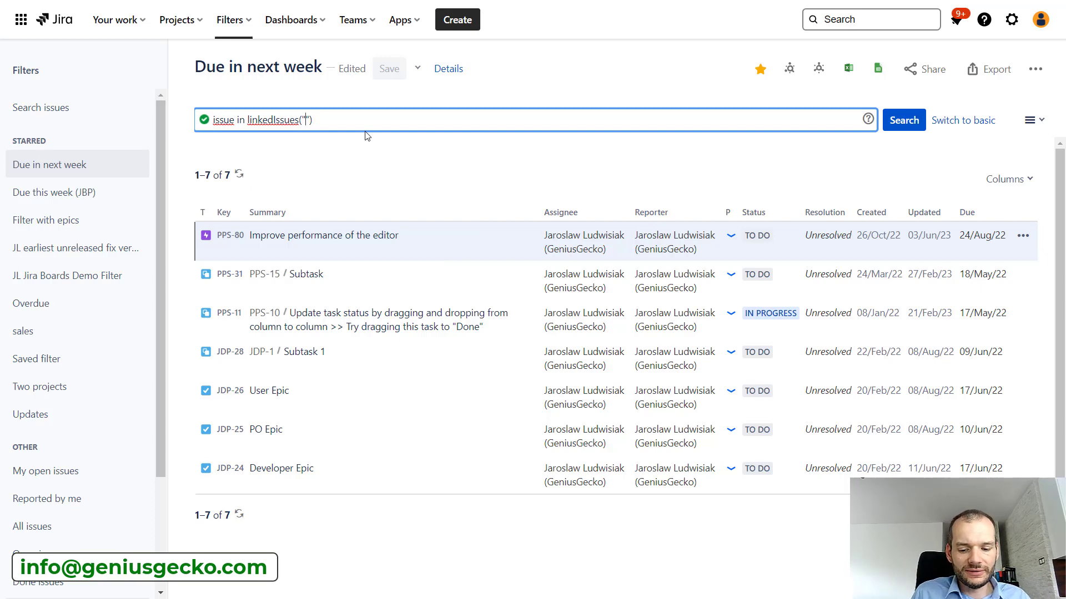
text(PP)
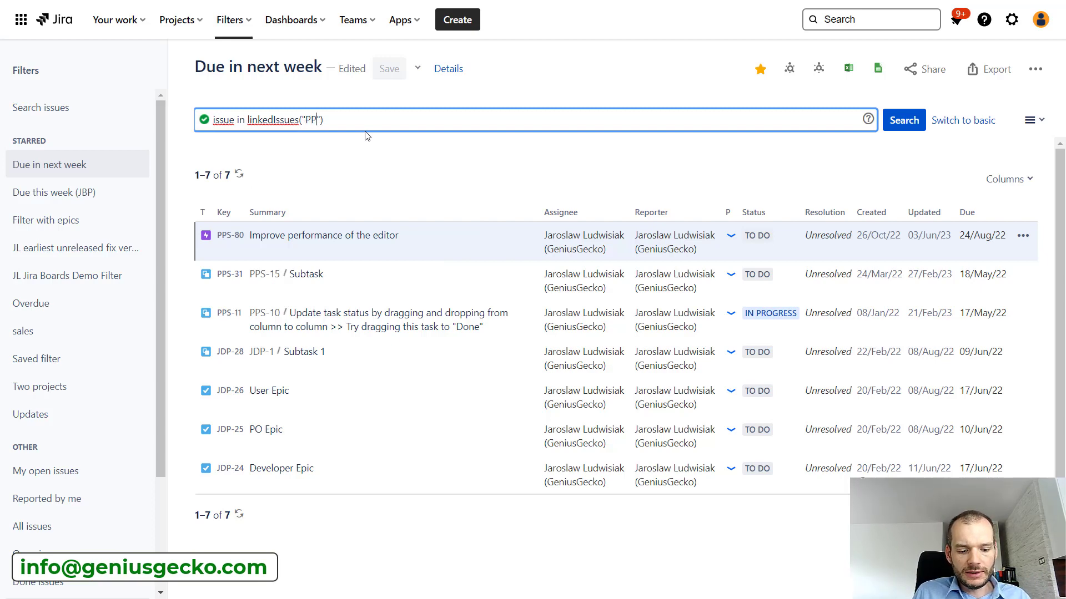
text(S-31)
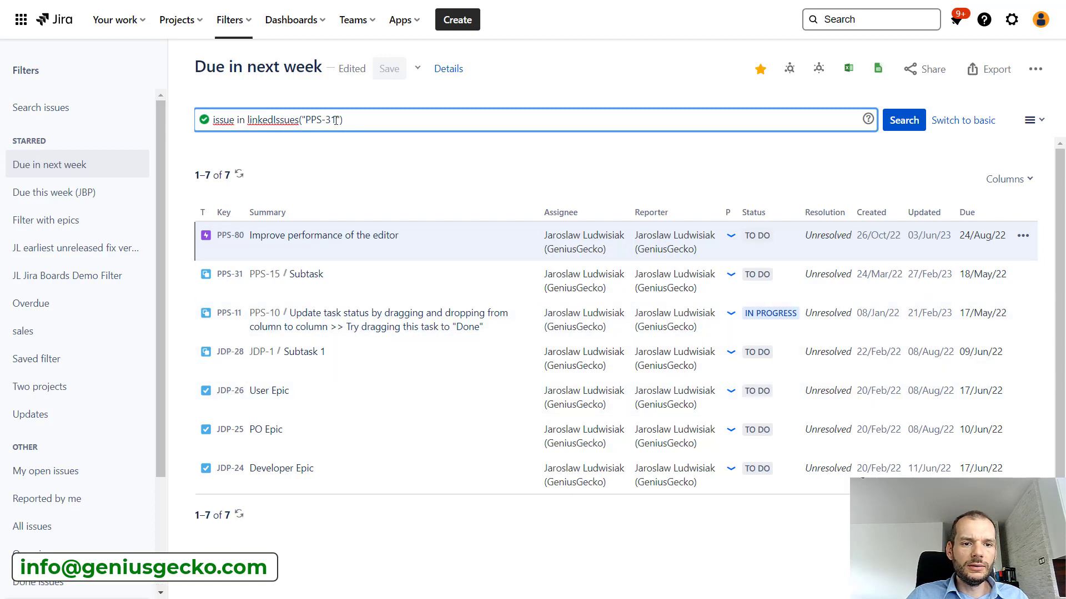
drag(337, 120, 305, 120)
text(JDP-267)
key(BackSpace)
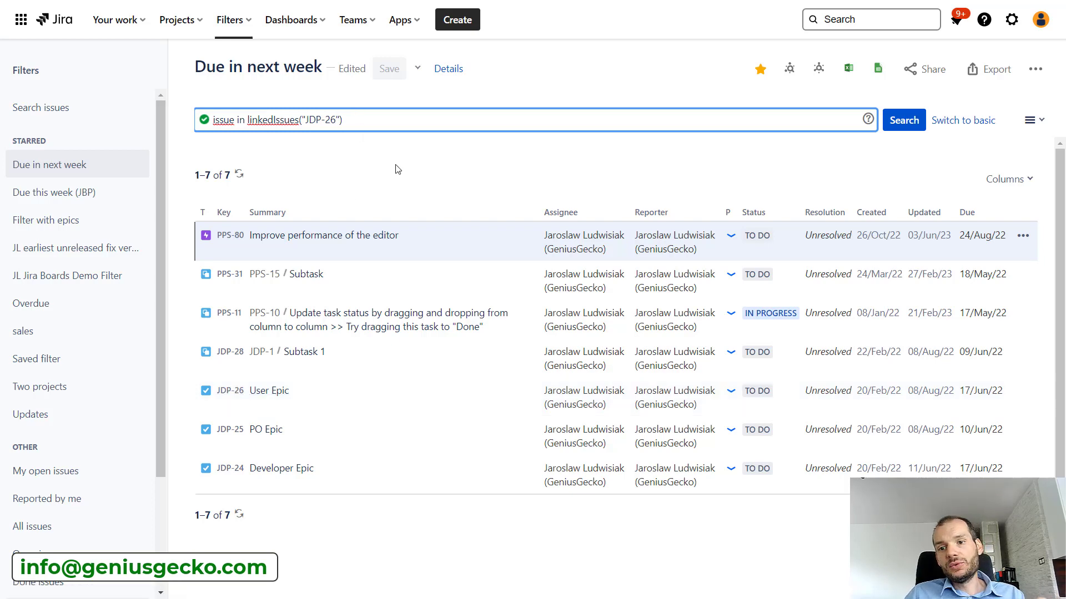
click(911, 123)
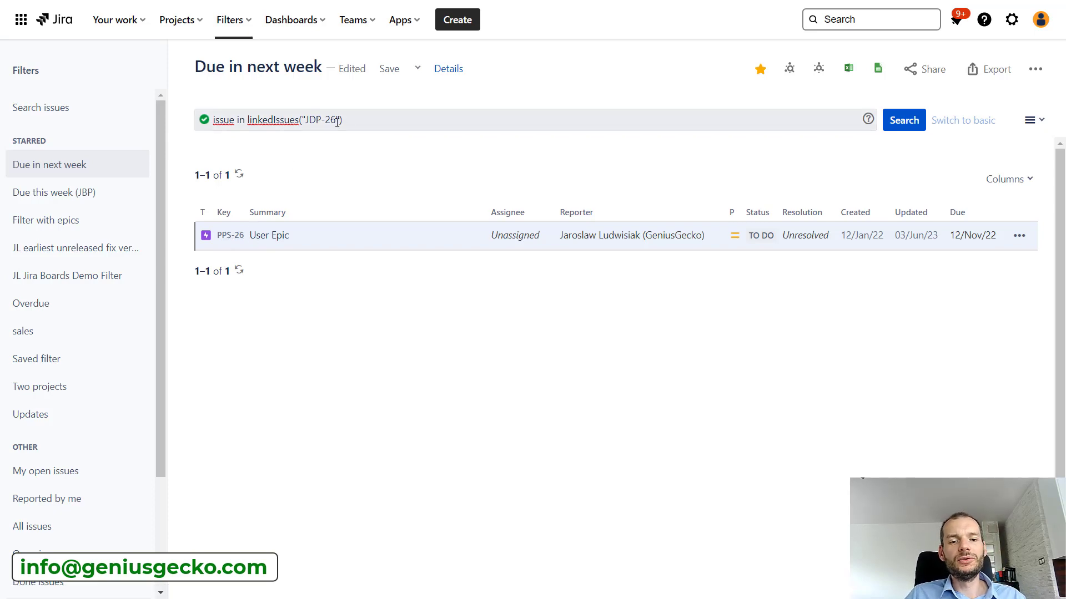
- Add a "blocks" link type so the clause reads linkedIssues("JDP-26", "blocks")
click(339, 119)
text(,)
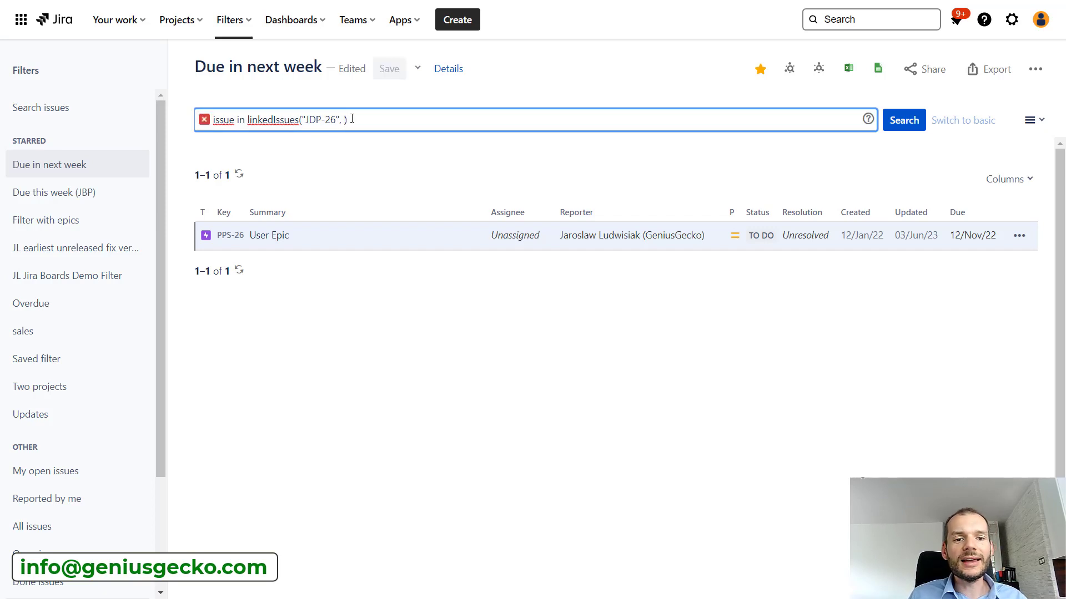
text( ")
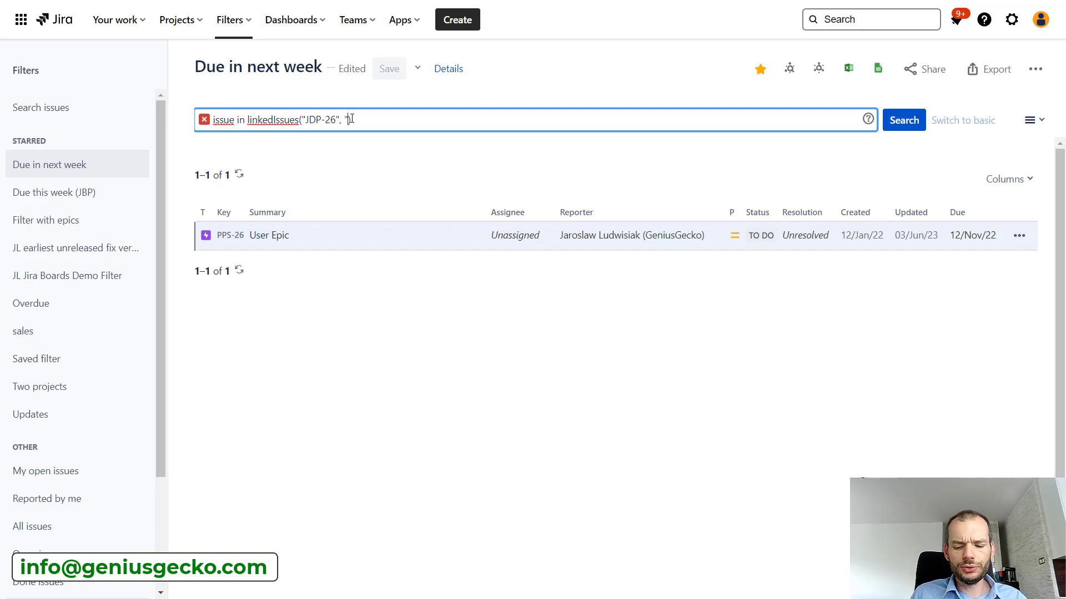
text(blocks")
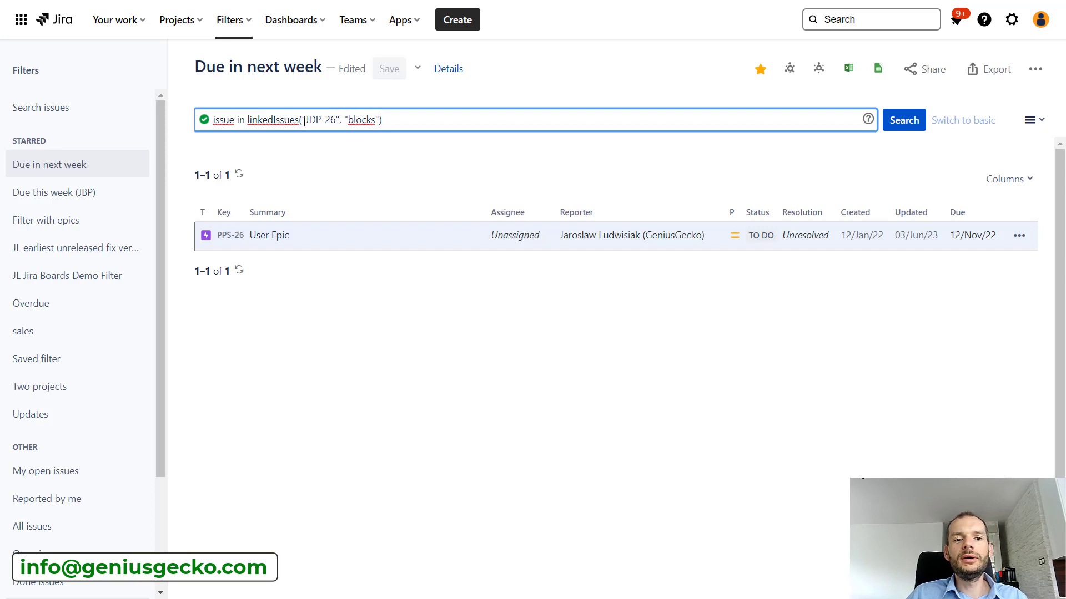
- Delete the whole linkedIssues clause, leaving the query as 'issue in'
drag(302, 119, 335, 119)
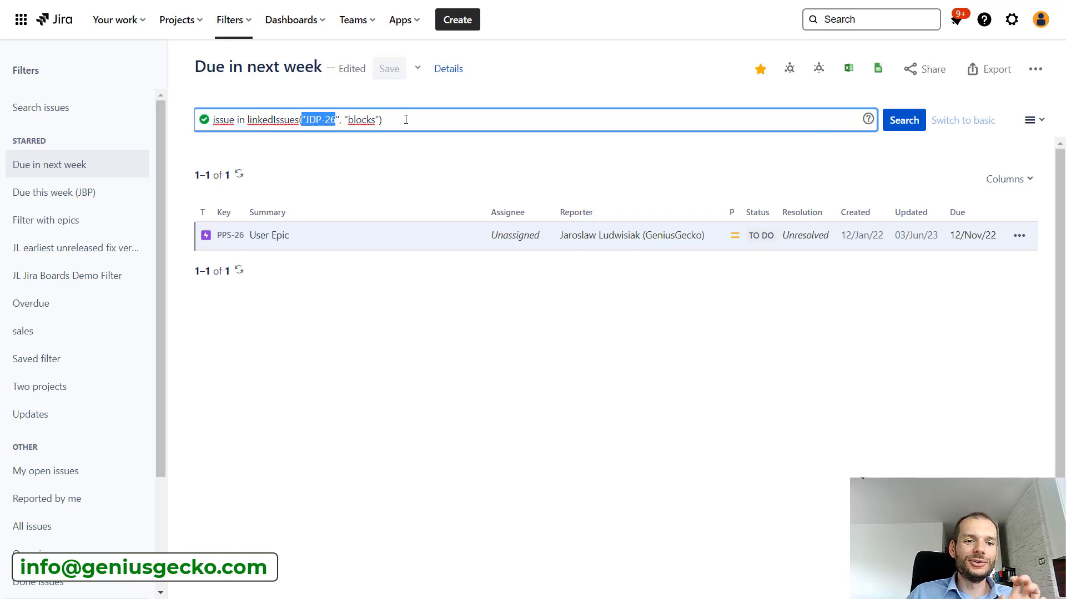
drag(387, 119, 249, 119)
key(BackSpace)
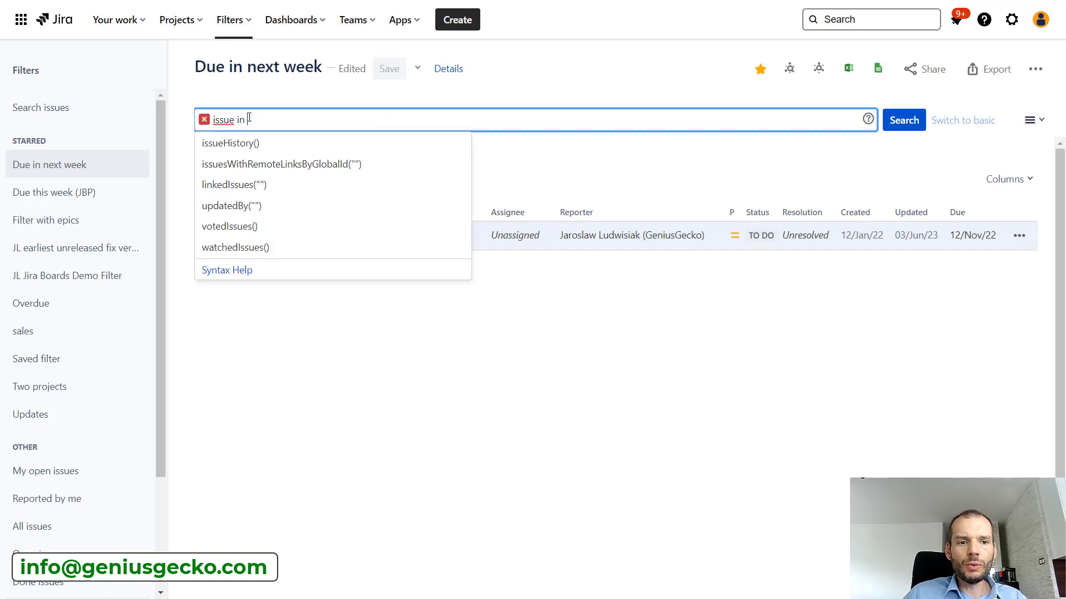
- Try watchedIssues(), then reload the saved Due in next week filter showing 7 issues
click(265, 248)
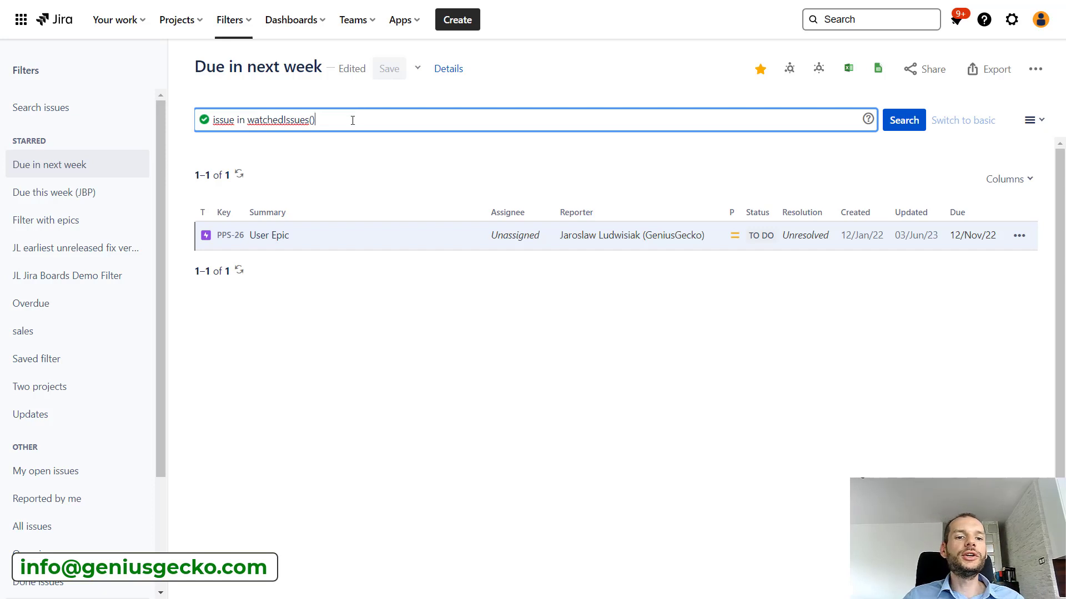
click(328, 87)
drag(315, 120, 247, 120)
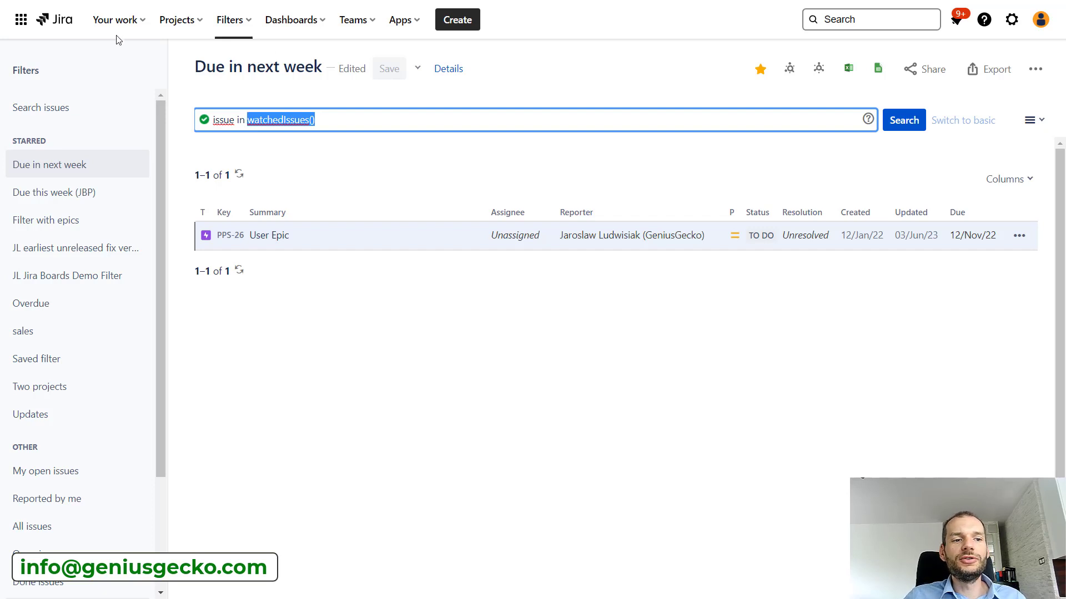
click(90, 41)
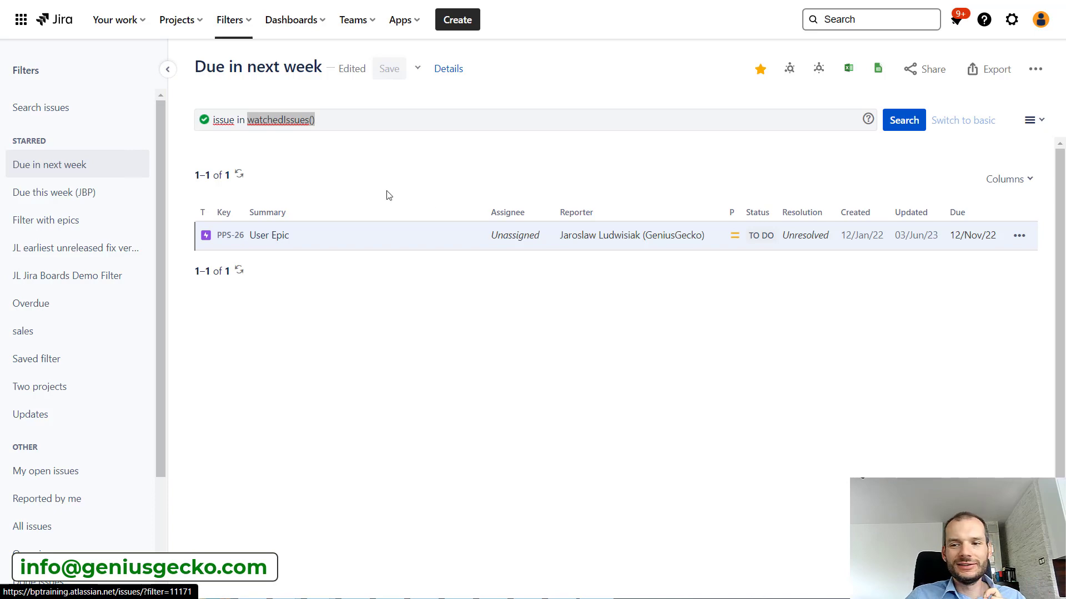
click(108, 167)
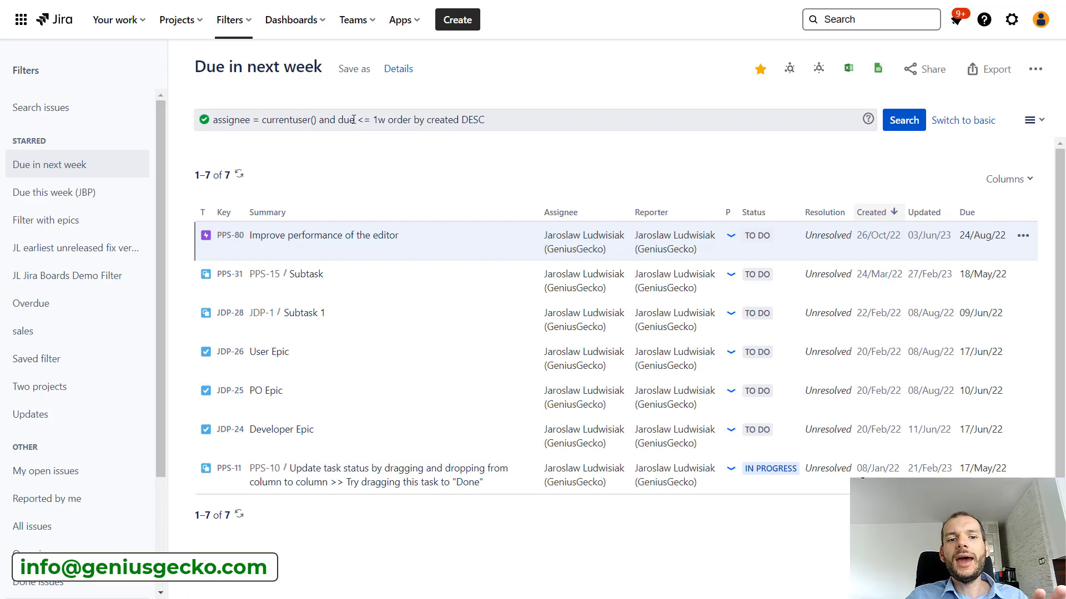
drag(338, 120, 485, 121)
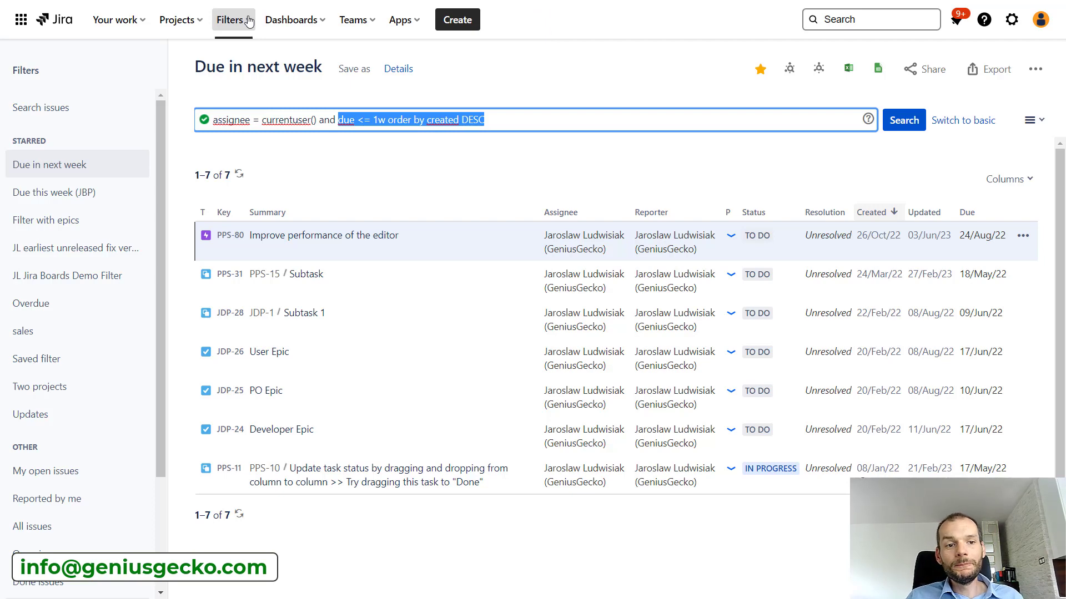
click(392, 58)
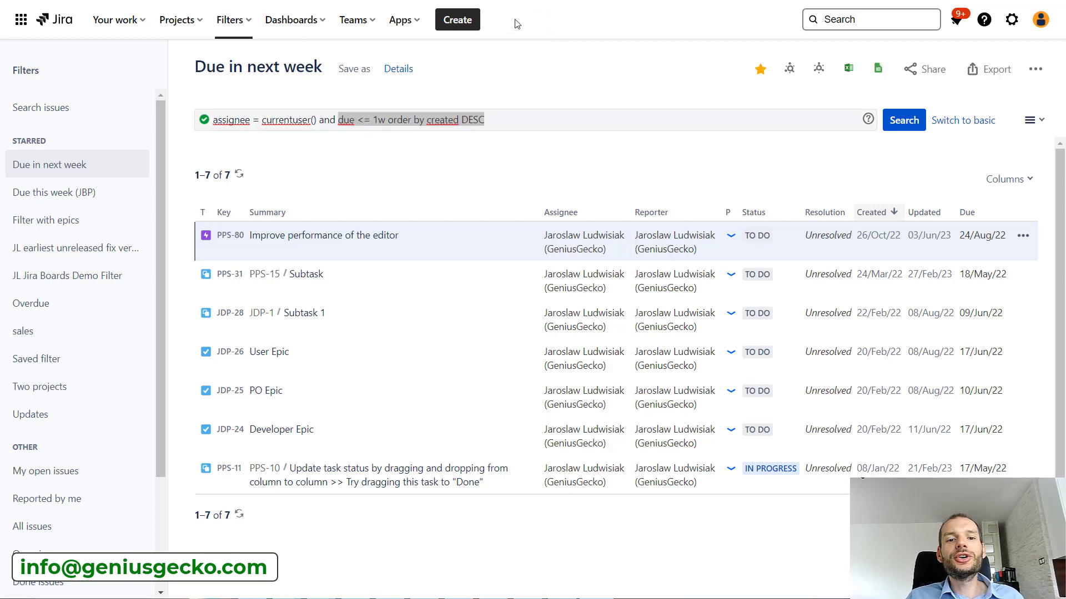
click(498, 79)
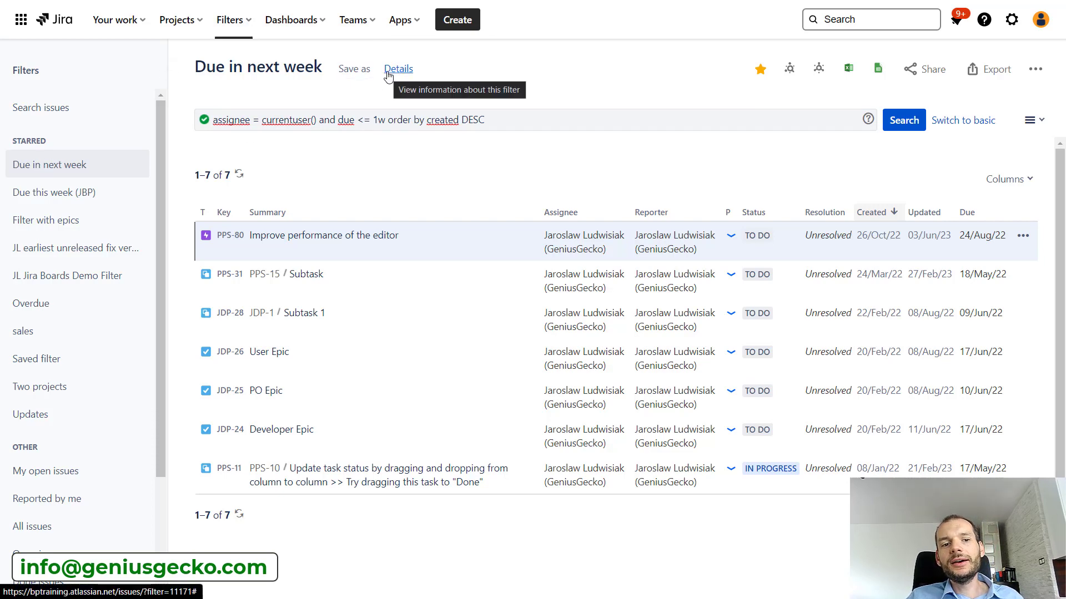
drag(227, 66, 279, 67)
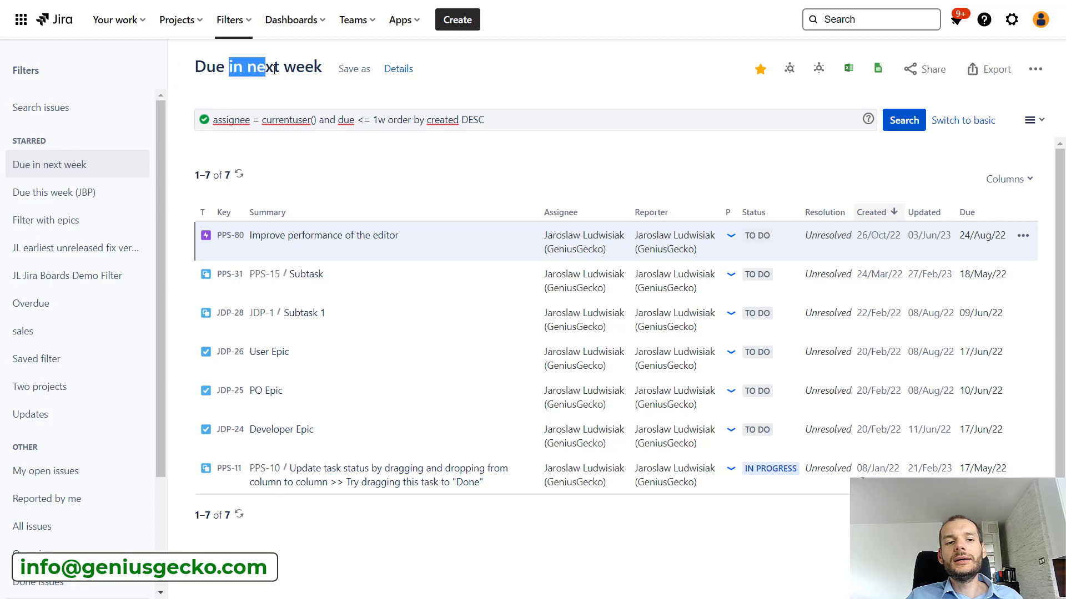
- Start a new subscription from the filter's Details, defaulting to daily at 9:00 pm
click(400, 70)
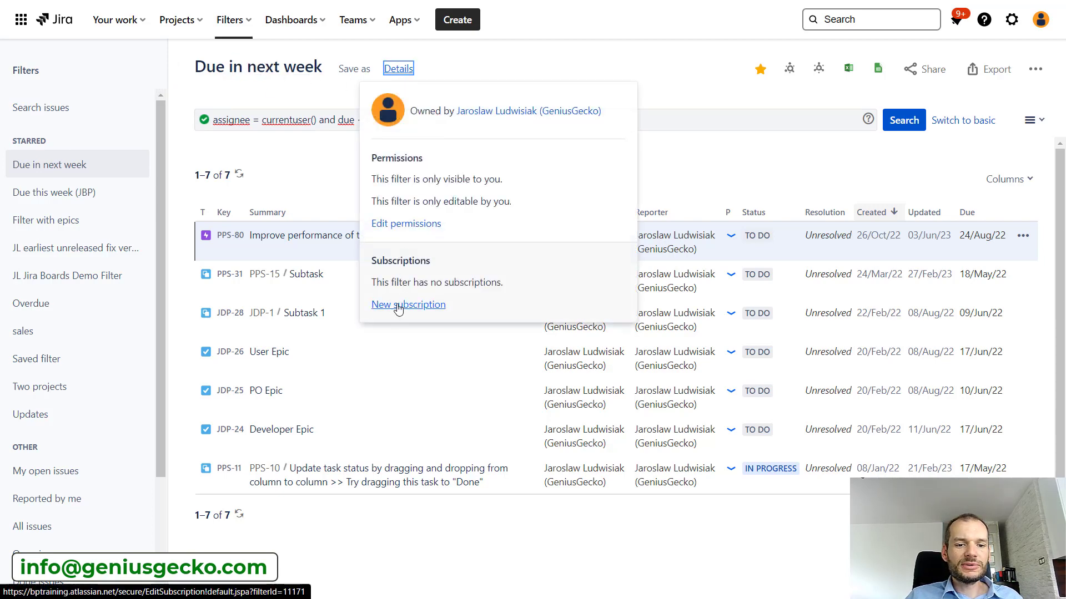
click(399, 307)
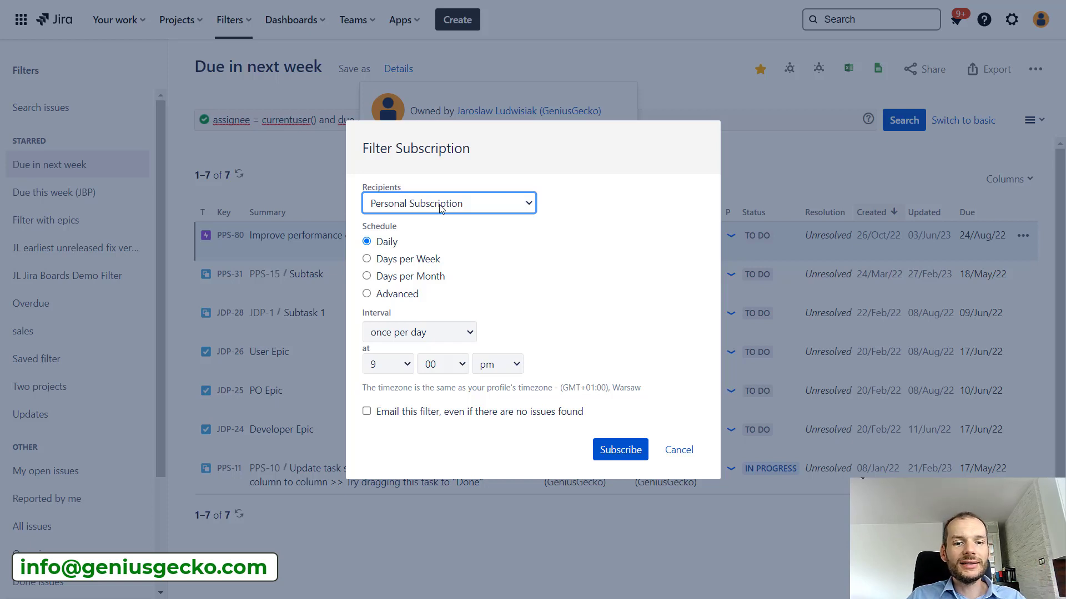
- Schedule the subscription for Mondays at 9:00 pm, emailing even when no issues match
click(417, 261)
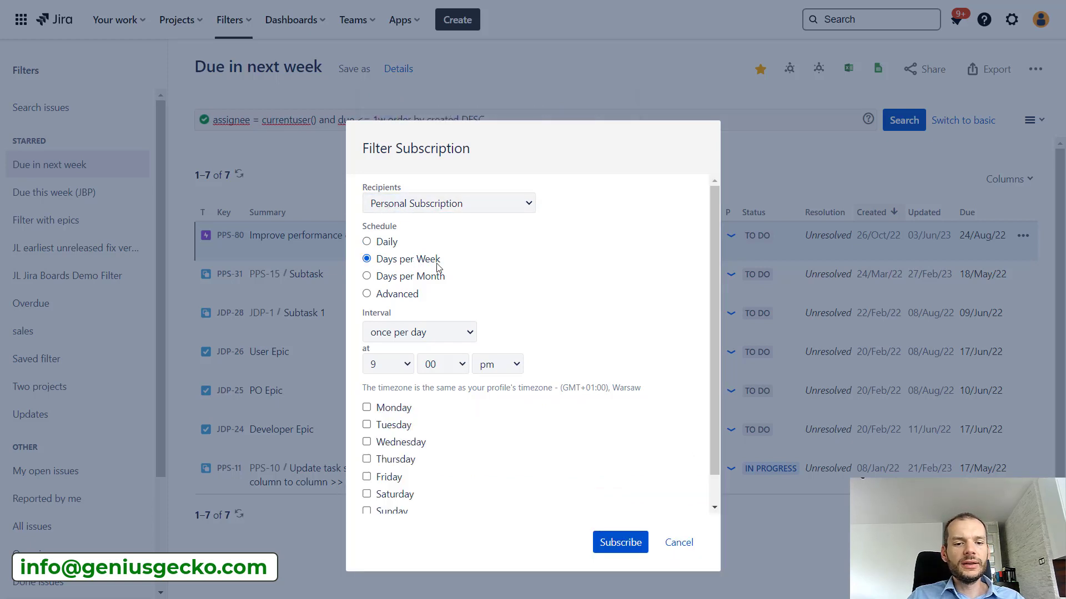
scroll(407, 331, down, 1)
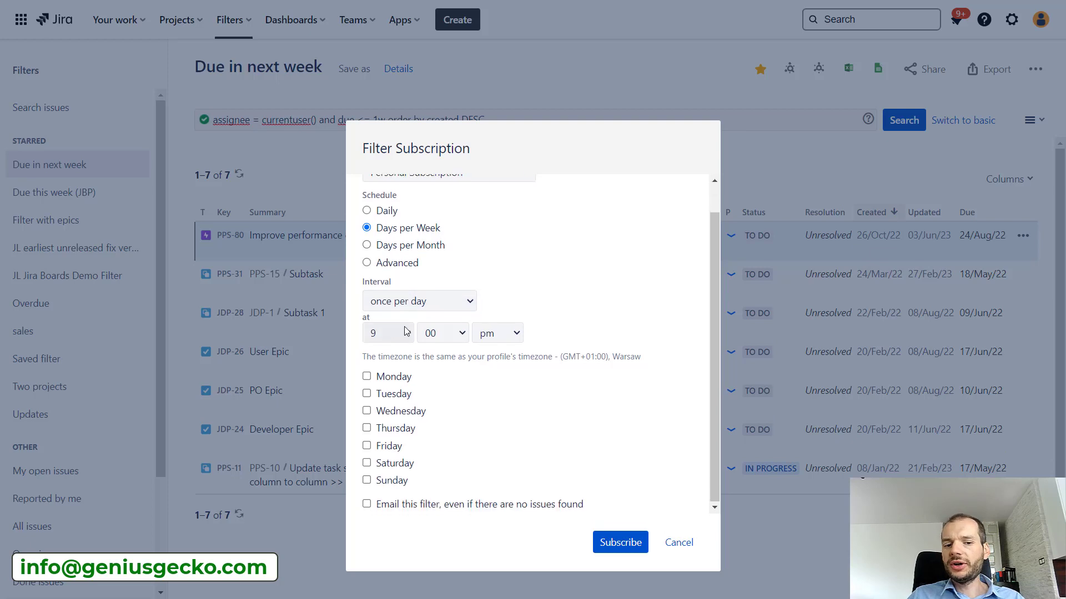
click(367, 378)
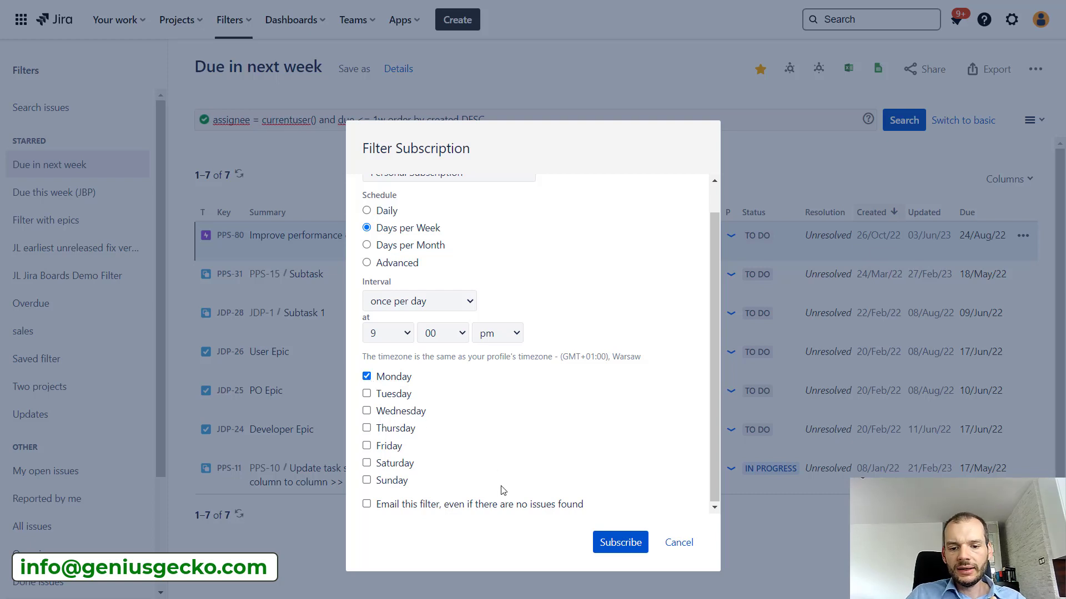
click(389, 511)
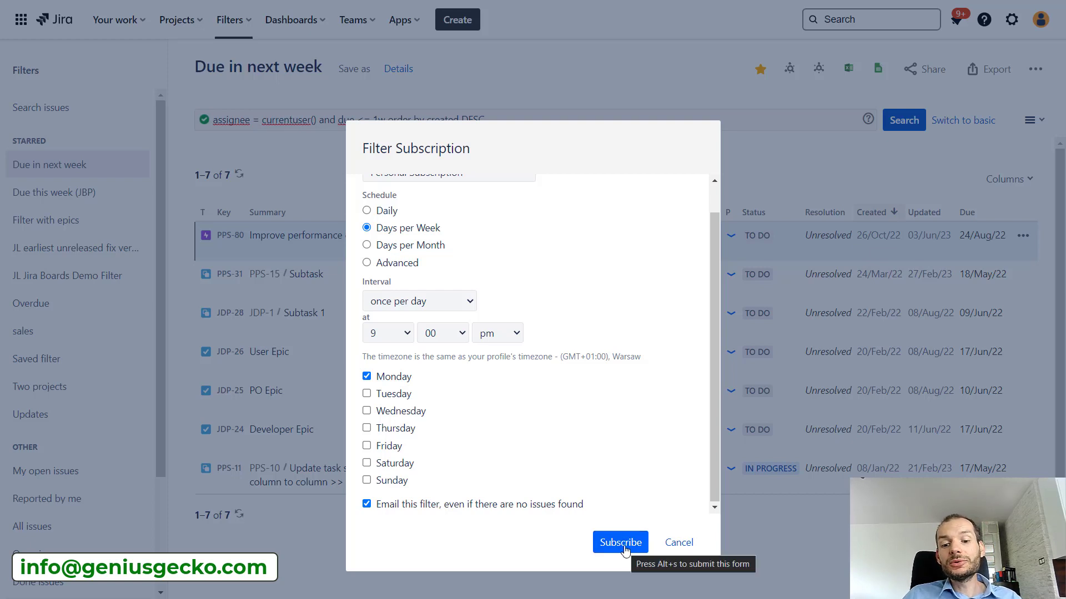
scroll(495, 367, up, 1)
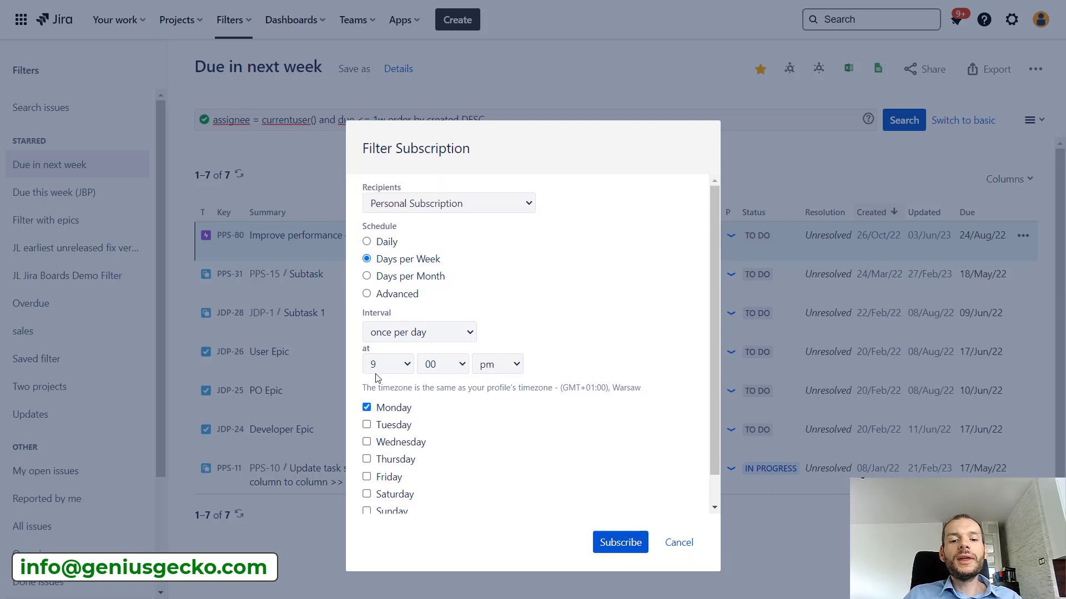
- Save the Monday 9:00 pm subscription, then reopen it for editing from the filter's subscriptions list
click(610, 540)
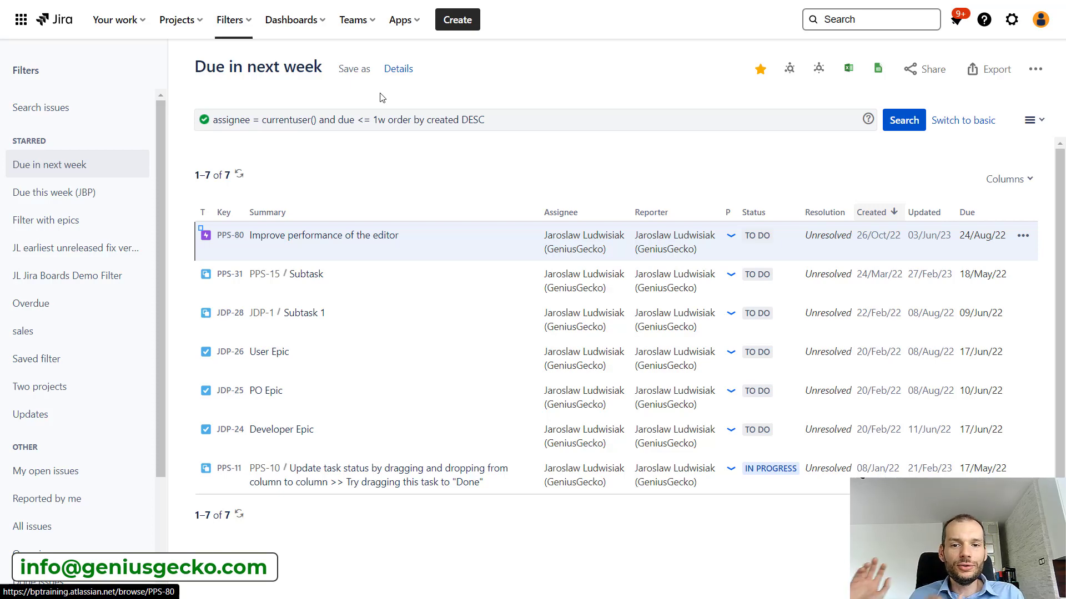
click(405, 74)
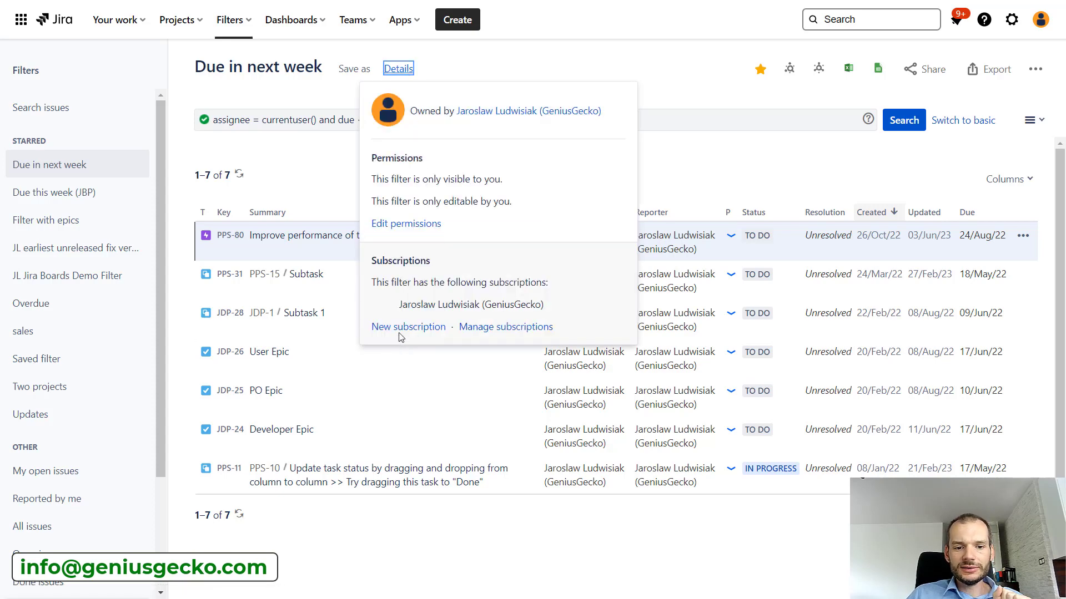
click(472, 329)
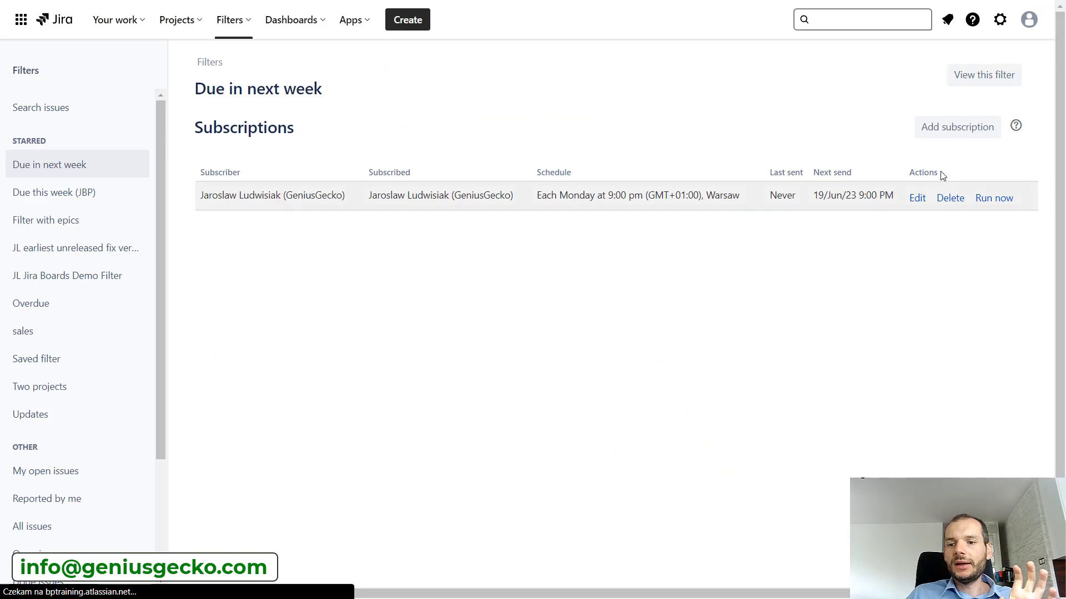
click(917, 199)
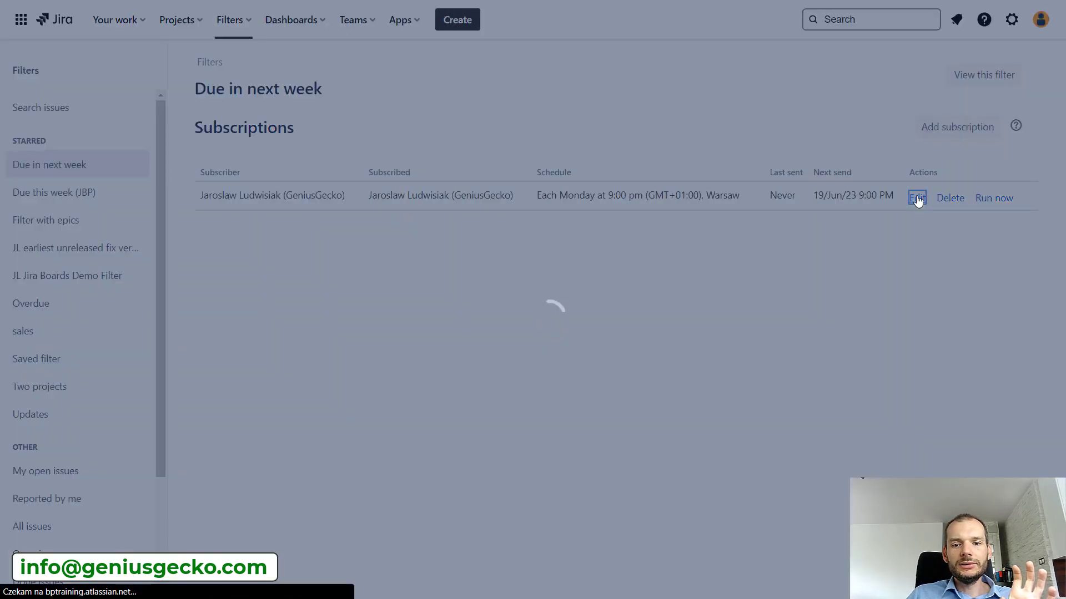
- Review the groups in the Recipients dropdown, leaving Personal Subscription selected
click(417, 146)
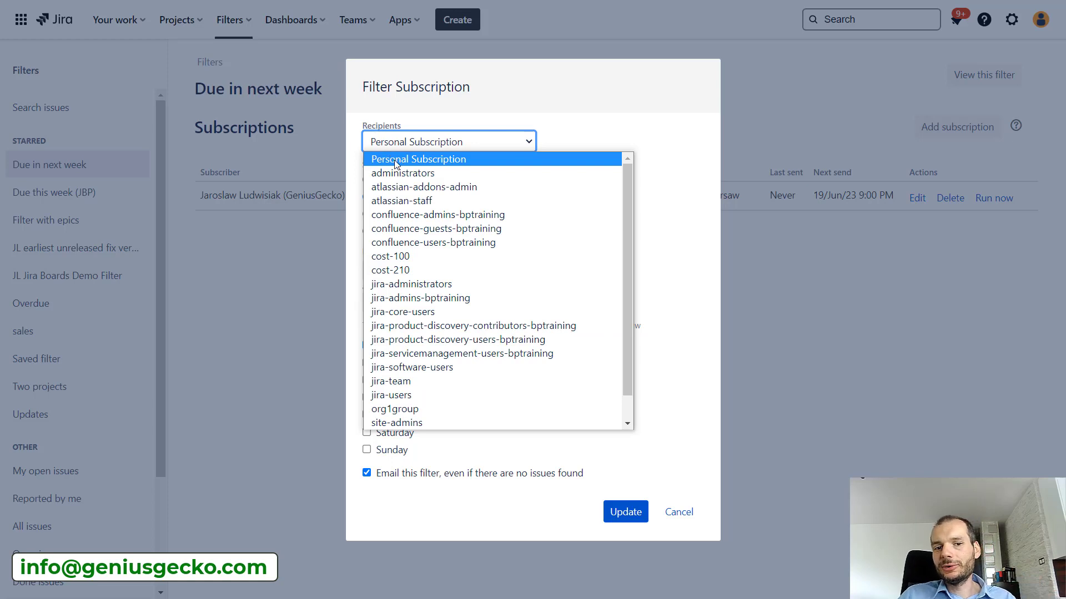
drag(626, 183, 622, 206)
scroll(614, 173, up, 1)
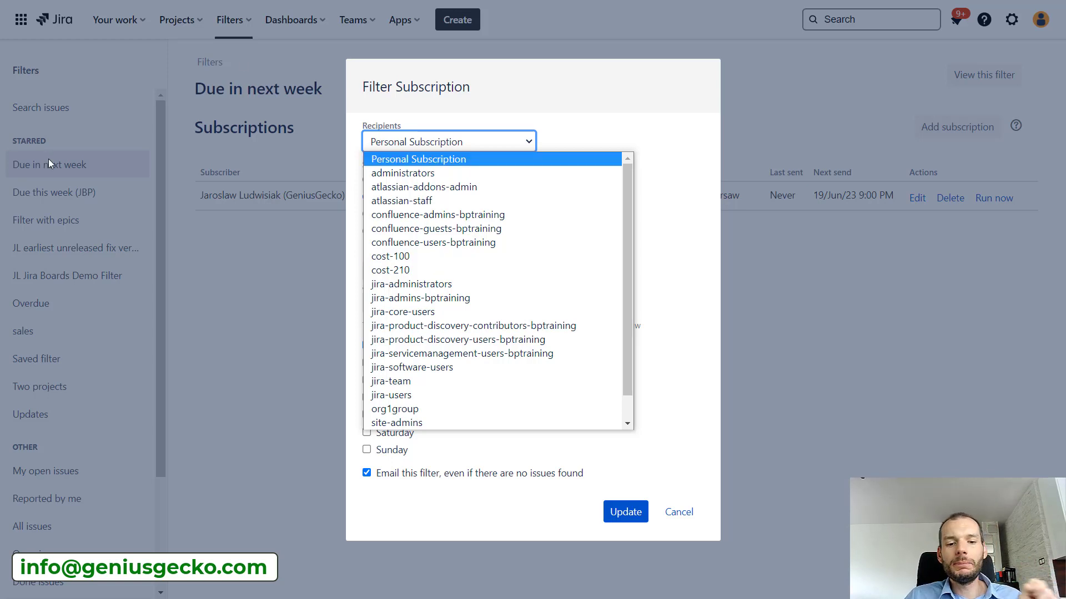
click(663, 162)
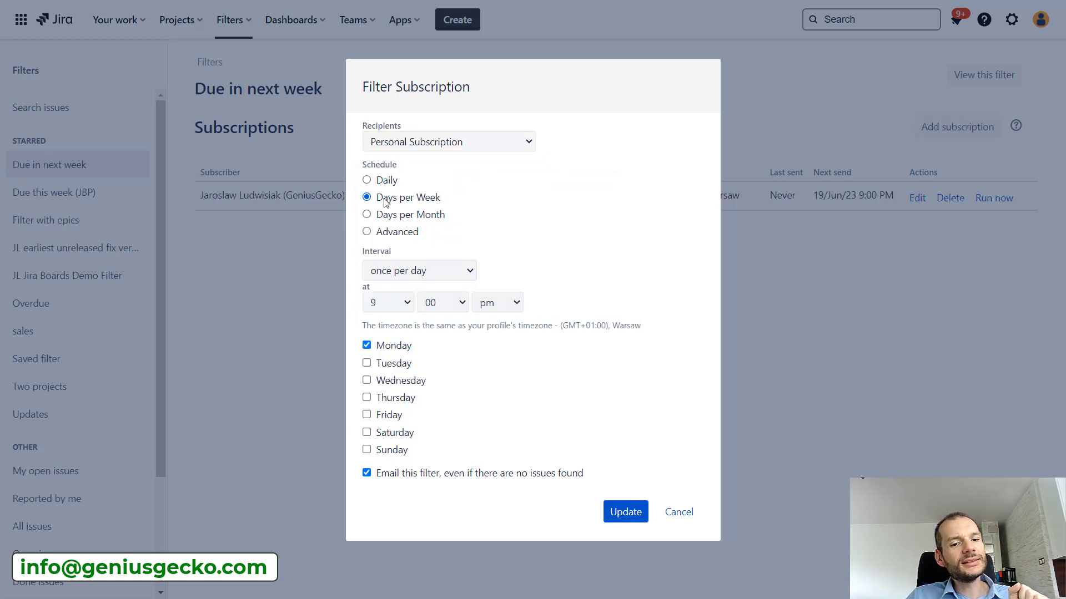
click(378, 180)
click(381, 198)
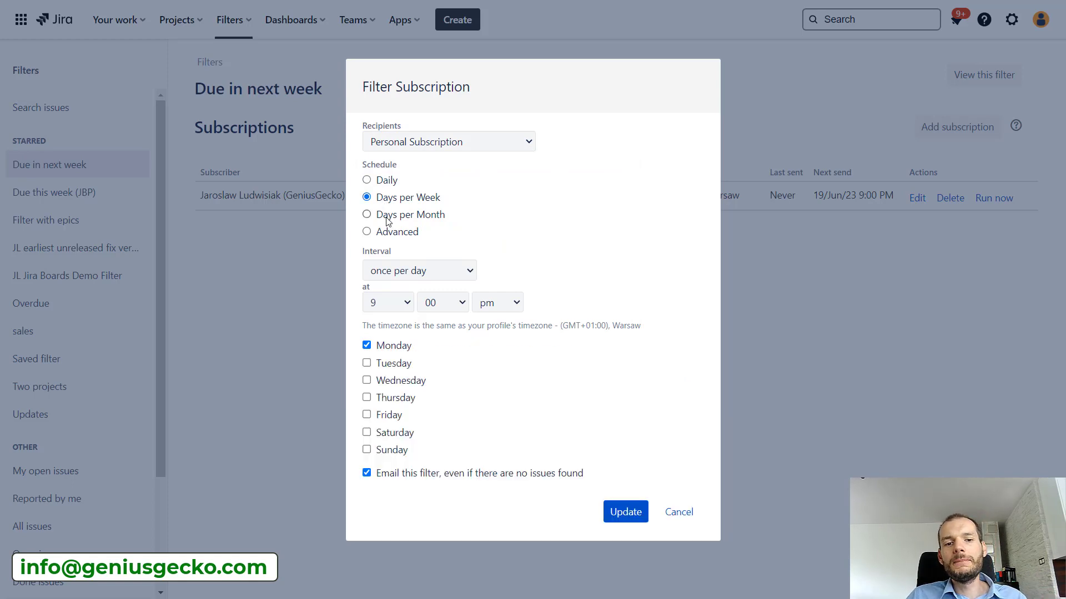
click(388, 216)
click(387, 232)
click(389, 181)
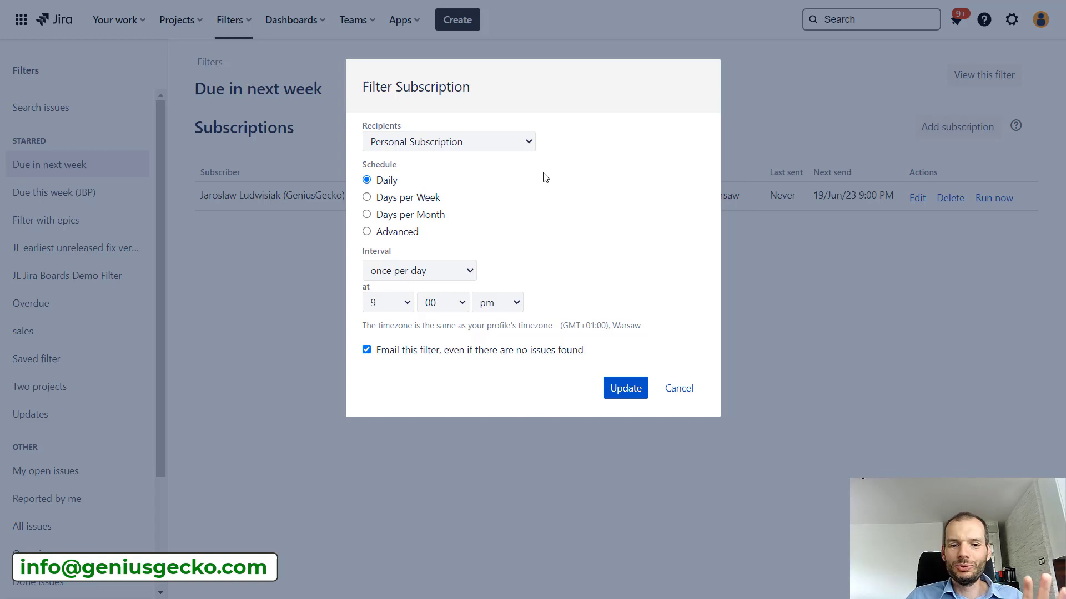
click(437, 201)
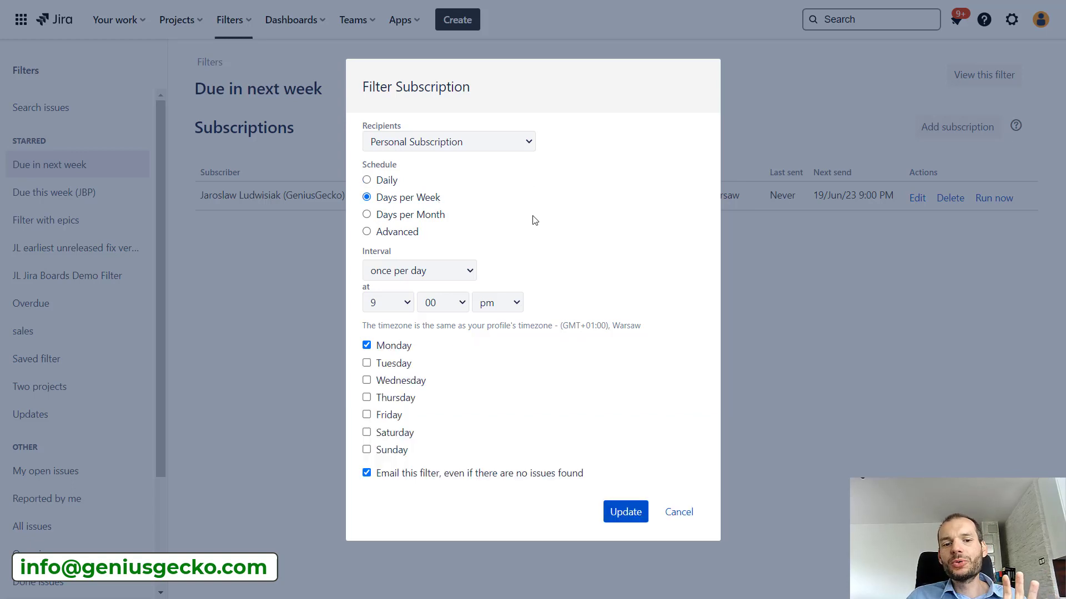
click(379, 270)
click(575, 207)
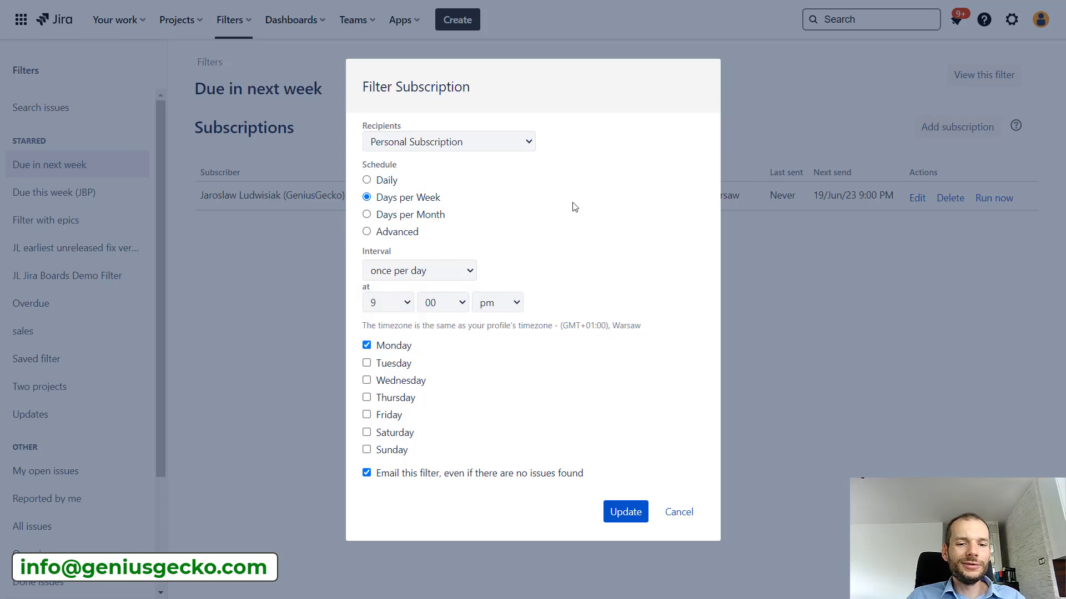